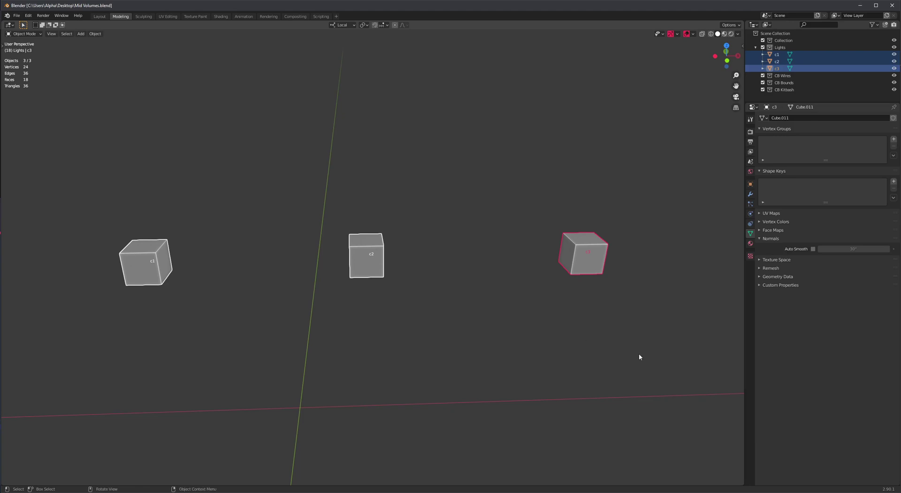
# - Generate CURVEBASH wires through the cubes c1, c2 and c3 with the Wire Generator, using a radius of 0.220
pyautogui.moveTo(325, 339); pyautogui.dragTo(496, 263, button='middle')
pyautogui.hotkey('shift', 'a')
pyautogui.moveTo(456, 241)
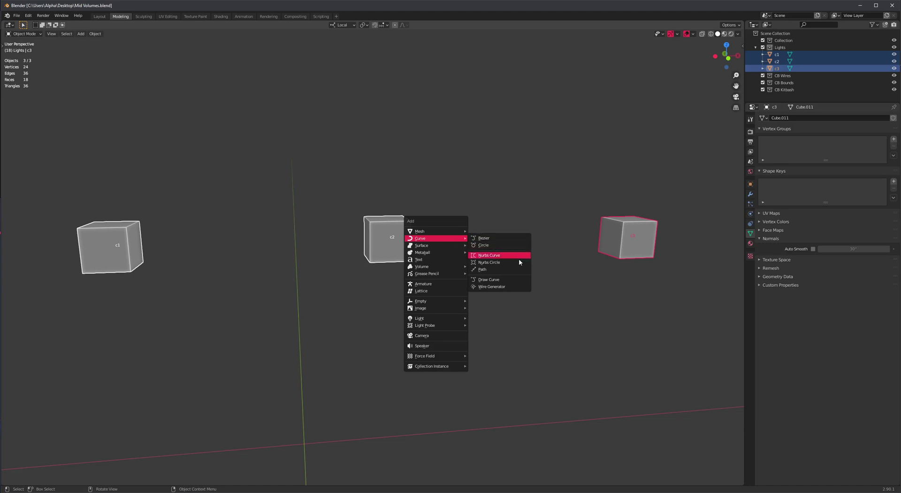
pyautogui.click(509, 287)
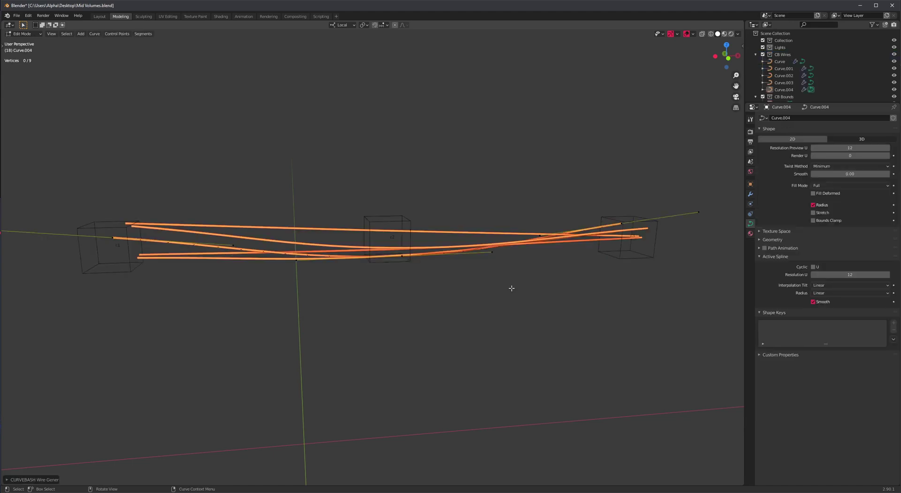
pyautogui.press('F9')
pyautogui.moveTo(587, 349)
pyautogui.mouseDown()
pyautogui.moveTo(605, 349)
pyautogui.moveTo(576, 357)
pyautogui.mouseUp()
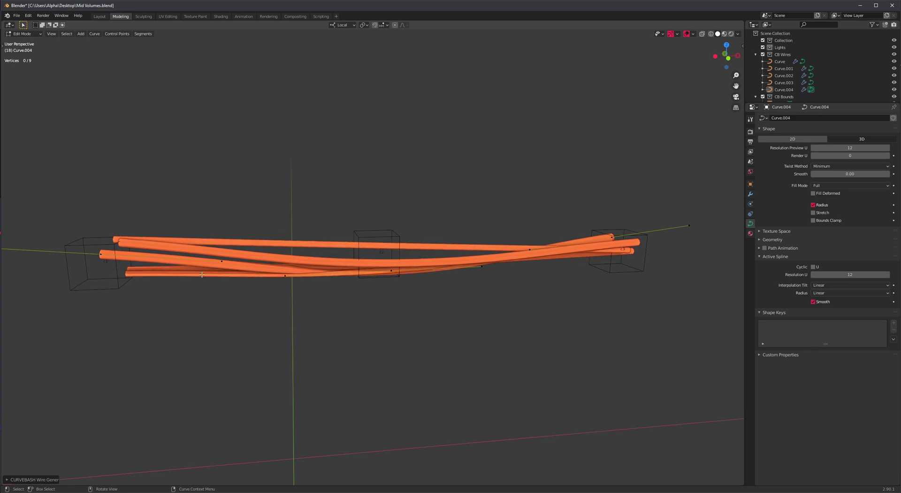
# - Draw a straight annotation line above the wire bundle in the front view and erase it again
pyautogui.moveTo(232, 293); pyautogui.dragTo(241, 359, button='middle')
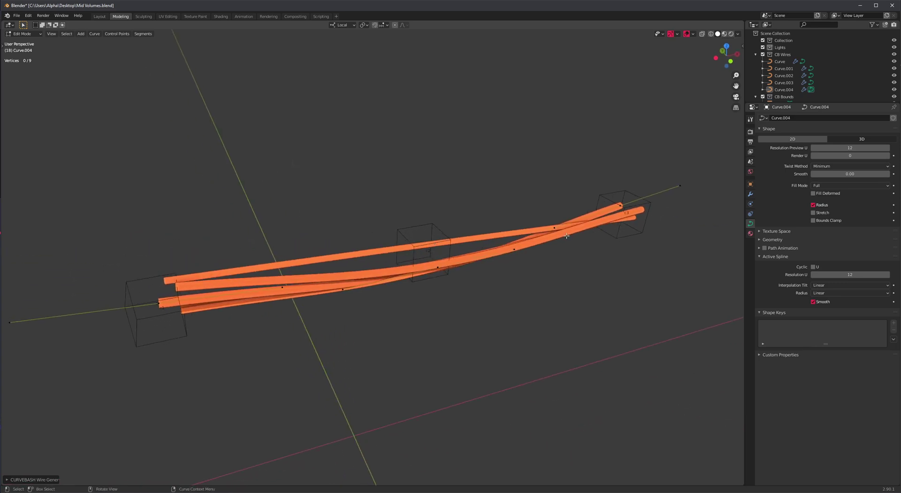
pyautogui.moveTo(540, 293); pyautogui.dragTo(516, 350, button='middle')
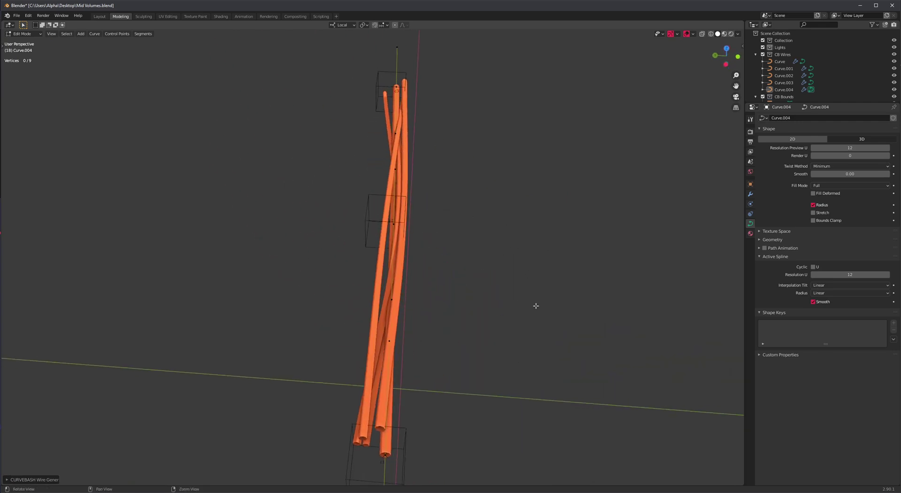
pyautogui.moveTo(535, 305); pyautogui.dragTo(499, 258, button='middle')
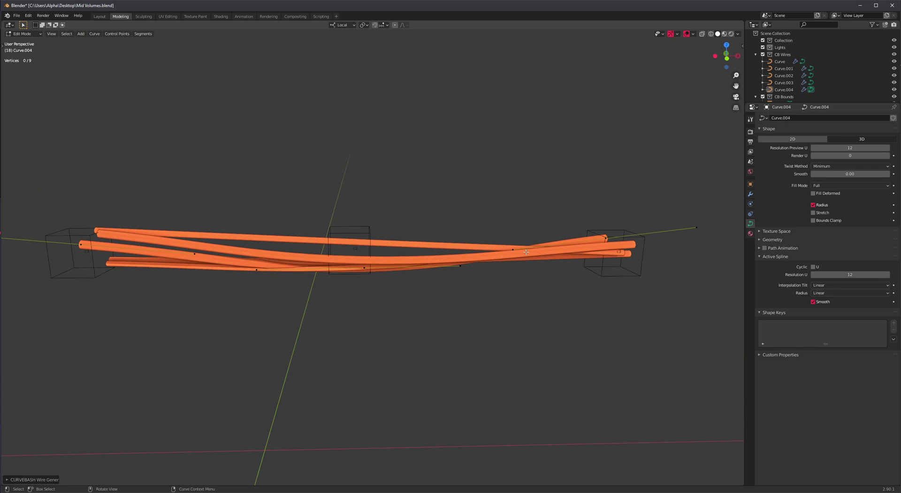
pyautogui.press('F9')
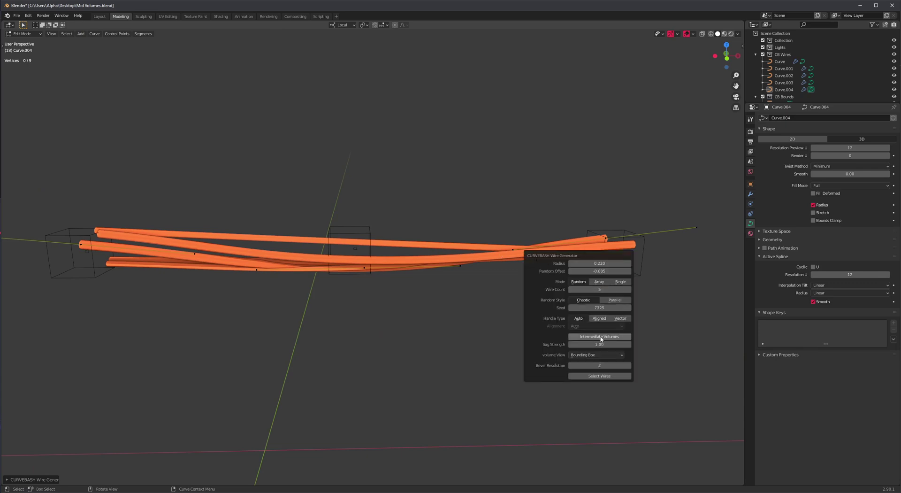
pyautogui.press('KP_1')
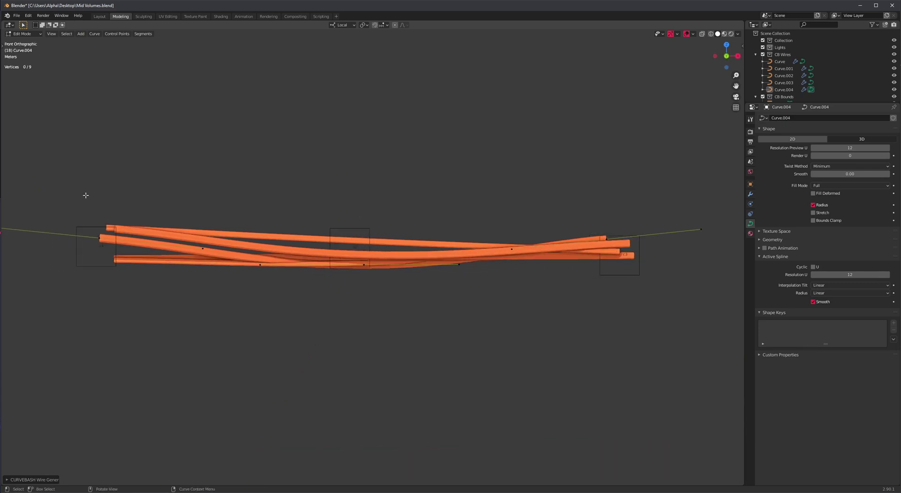
pyautogui.press('d')
pyautogui.moveTo(86, 195); pyautogui.dragTo(658, 197)
pyautogui.moveTo(672, 203); pyautogui.dragTo(275, 212, button='right')
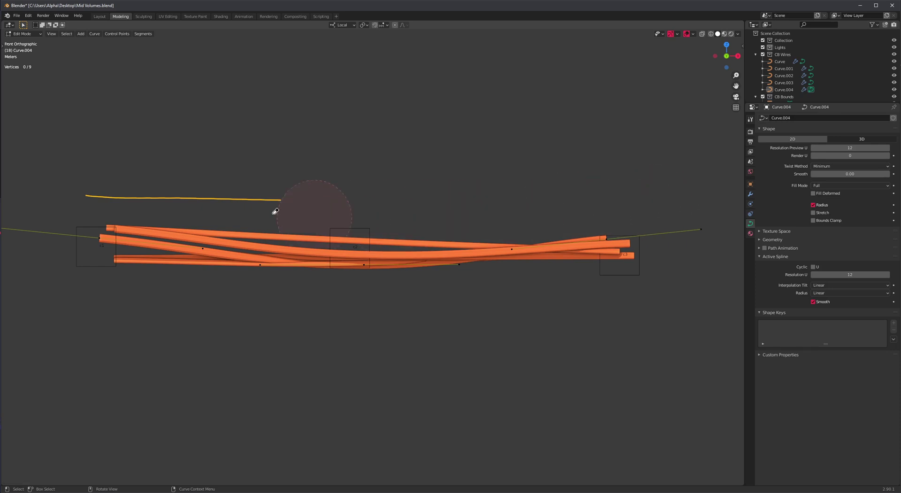
pyautogui.moveTo(276, 211); pyautogui.dragTo(77, 192)
# - Enable Intermediate Volumes for the generated wires and set their sag strength to 5.50
pyautogui.press('F9')
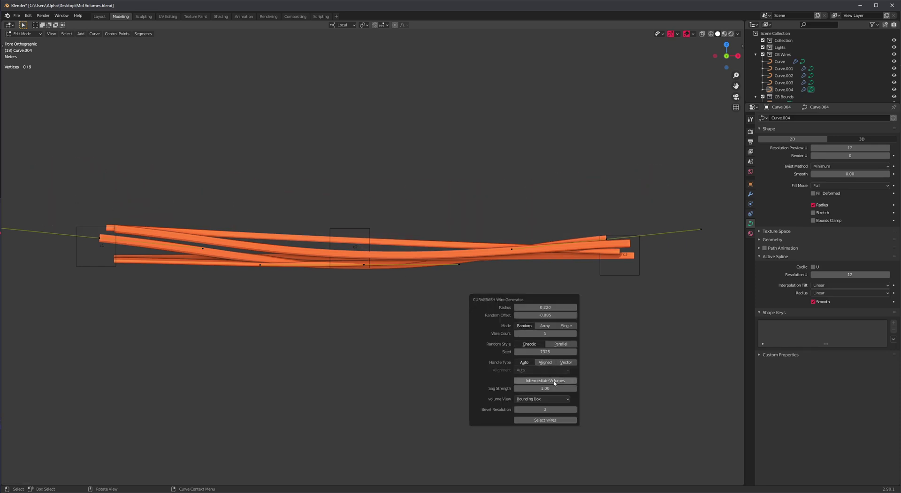
pyautogui.click(553, 380)
pyautogui.moveTo(544, 389); pyautogui.dragTo(598, 391)
# - Set the handle type of the generated wires to Aligned
pyautogui.keyDown('shift'); pyautogui.moveTo(333, 329); pyautogui.dragTo(445, 316, button='middle'); pyautogui.keyUp('shift')
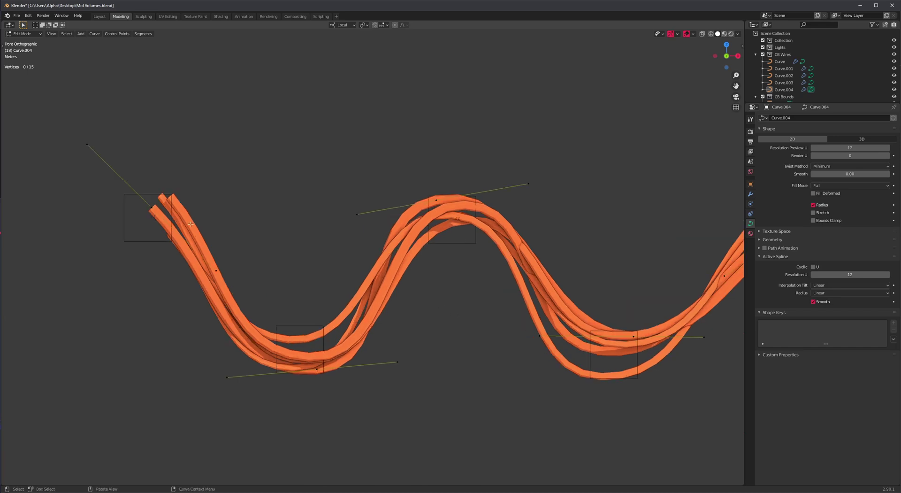
pyautogui.keyDown('shift'); pyautogui.moveTo(521, 218); pyautogui.dragTo(525, 236, button='middle'); pyautogui.keyUp('shift')
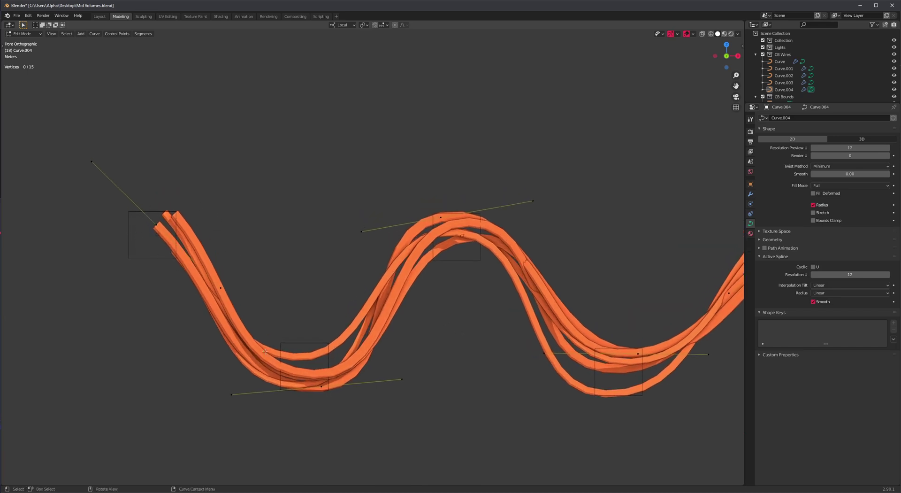
pyautogui.scroll(1, 522, 280)
pyautogui.keyDown('shift'); pyautogui.moveTo(108, 218); pyautogui.dragTo(206, 217, button='middle'); pyautogui.keyUp('shift')
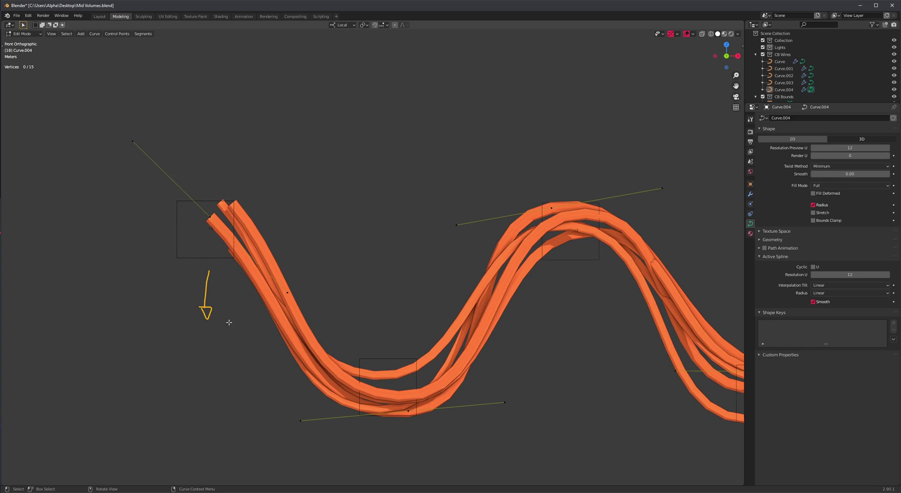
pyautogui.scroll(-3, 441, 297)
pyautogui.keyDown('shift'); pyautogui.moveTo(512, 272); pyautogui.dragTo(383, 289, button='middle'); pyautogui.keyUp('shift')
pyautogui.scroll(1, 390, 297)
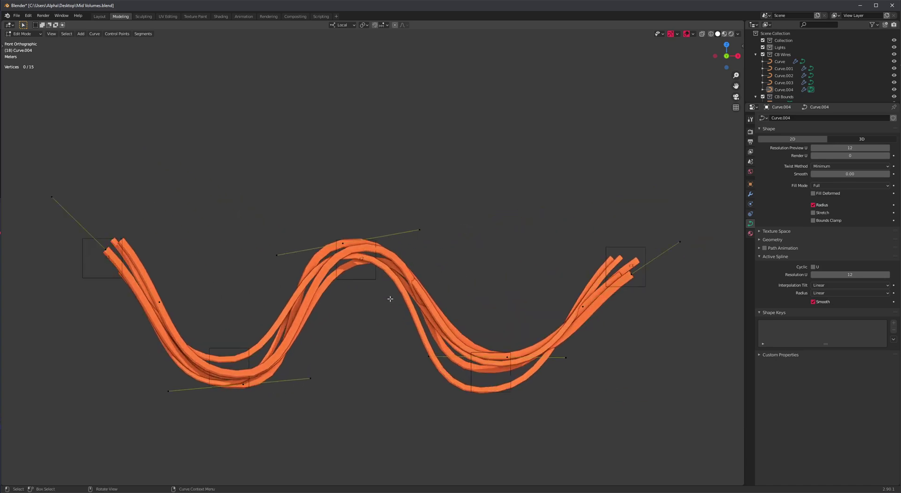
pyautogui.press('F9')
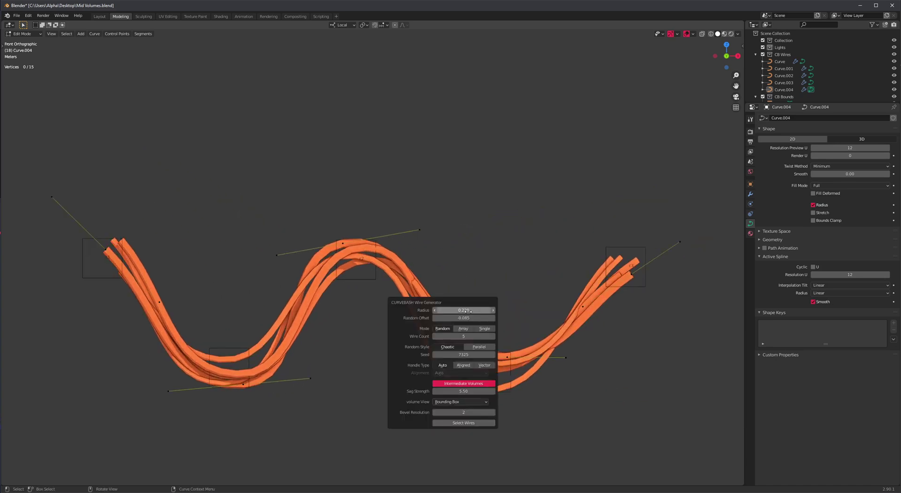
pyautogui.click(462, 365)
# - Lower the sag strength of the aligned wires until all wire ends at c1 run out horizontally
pyautogui.keyDown('shift'); pyautogui.moveTo(125, 260); pyautogui.dragTo(220, 259, button='middle'); pyautogui.keyUp('shift')
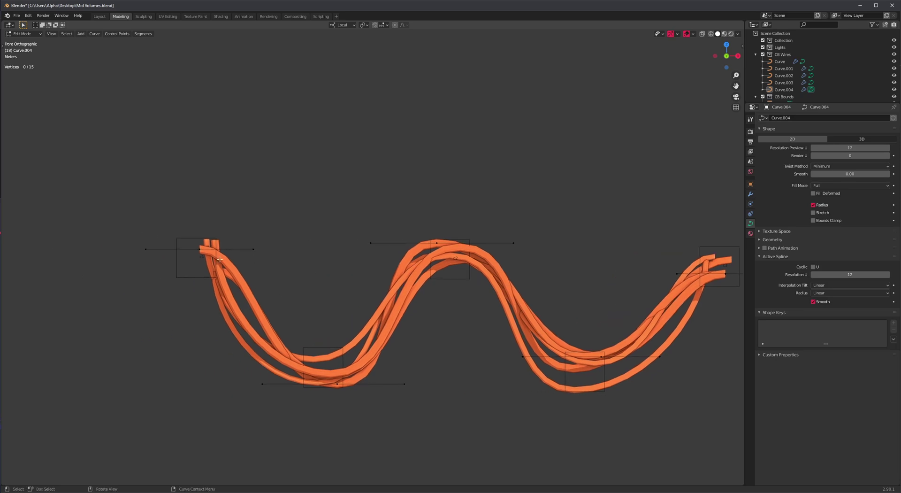
pyautogui.press('F9')
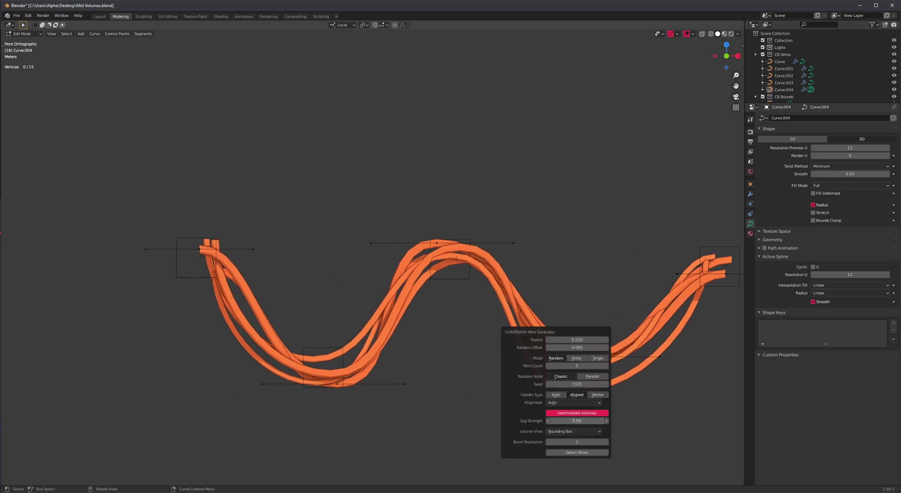
pyautogui.moveTo(577, 420); pyautogui.dragTo(542, 421)
pyautogui.scroll(2, 371, 304)
pyautogui.keyDown('shift'); pyautogui.moveTo(371, 303); pyautogui.dragTo(339, 306, button='middle'); pyautogui.keyUp('shift')
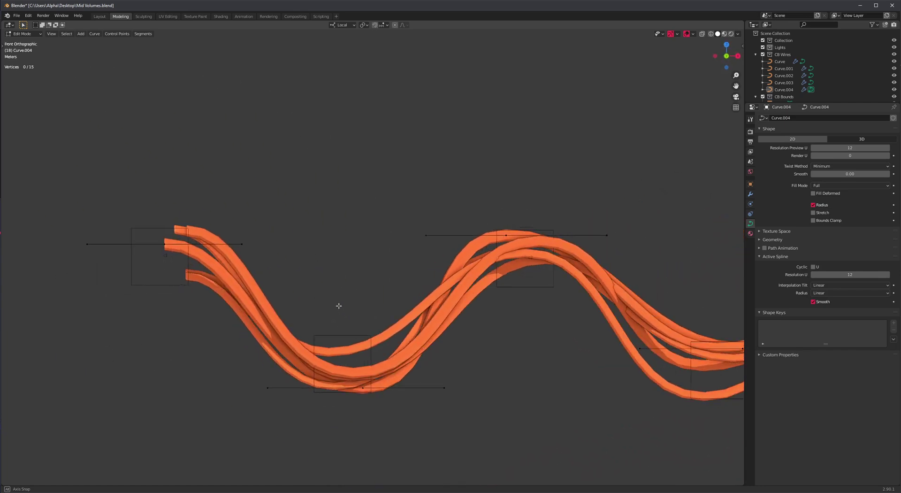
# - Raise the sag strength to about 6.1 so that the wire ends at c1 run vertically
pyautogui.press('F9')
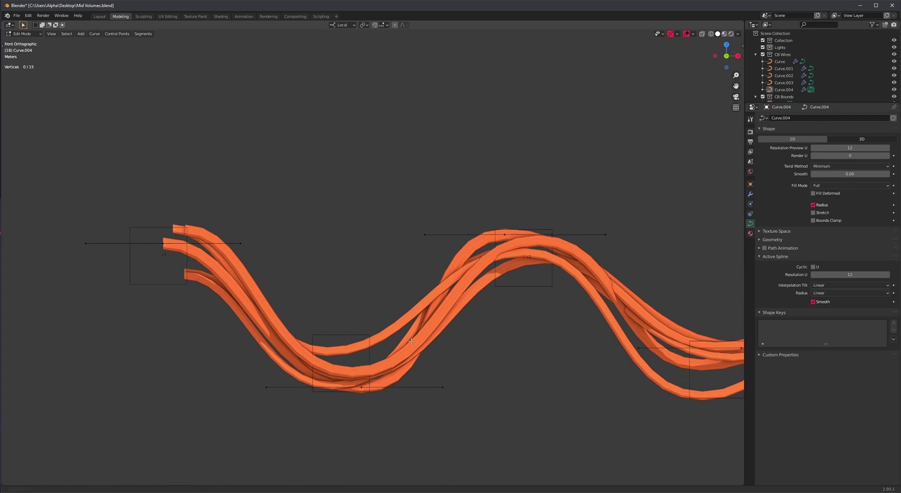
pyautogui.keyDown('shift'); pyautogui.moveTo(411, 337); pyautogui.dragTo(376, 300, button='middle'); pyautogui.keyUp('shift')
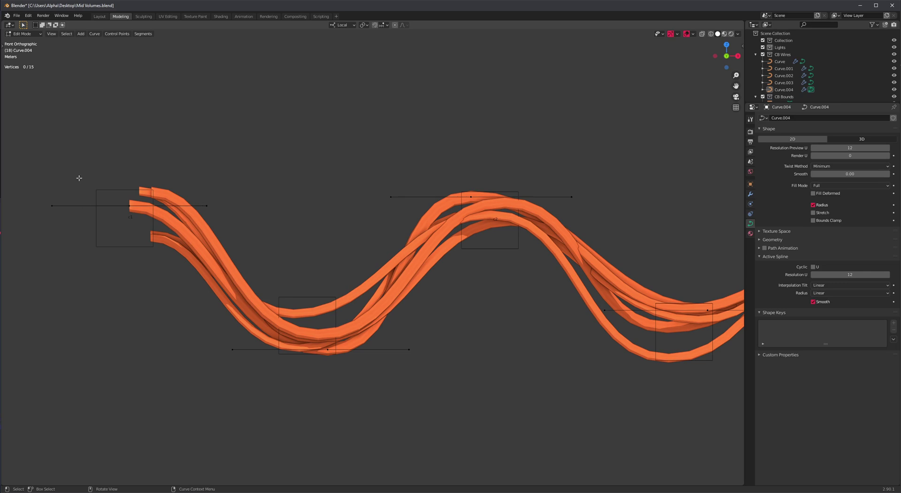
pyautogui.moveTo(241, 166)
pyautogui.mouseDown()
pyautogui.moveTo(211, 171)
pyautogui.moveTo(237, 177)
pyautogui.mouseUp()
pyautogui.moveTo(291, 179); pyautogui.dragTo(203, 161, button='right')
pyautogui.press('F9')
pyautogui.moveTo(492, 339); pyautogui.dragTo(523, 341)
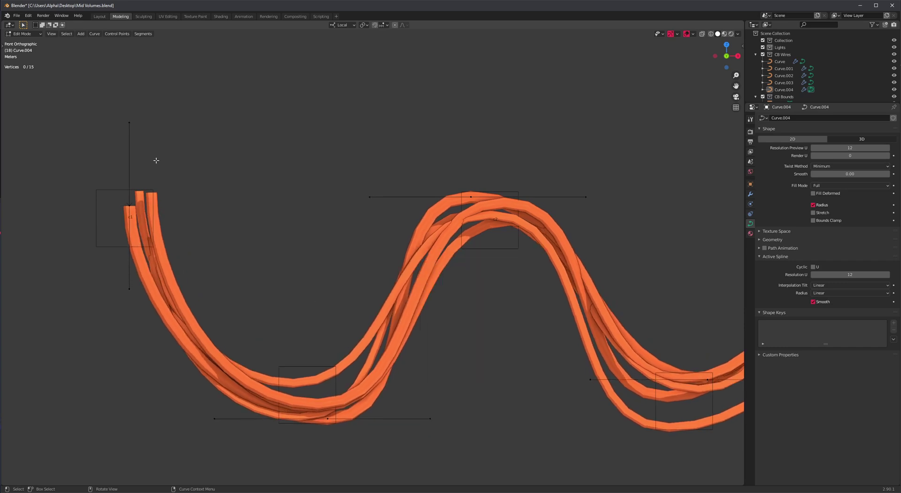
# - Lower the sag strength of the wires to 4.69
pyautogui.scroll(-4, 207, 268)
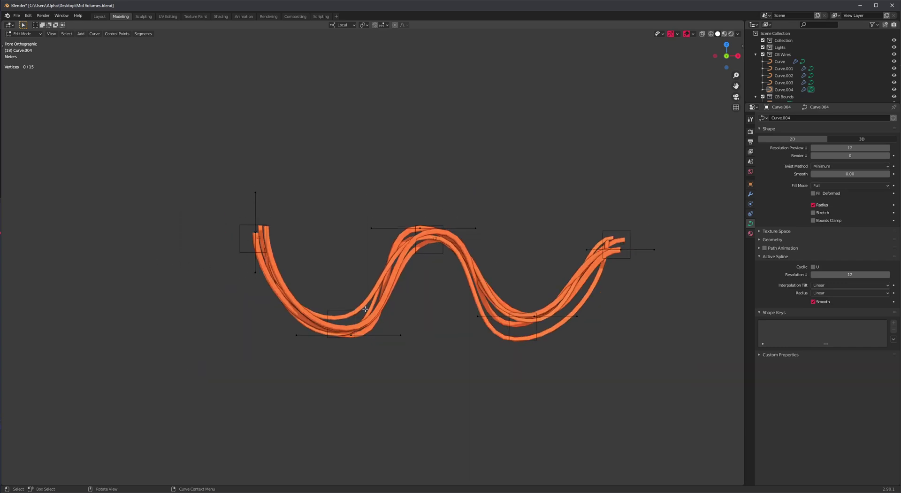
pyautogui.scroll(1, 267, 242)
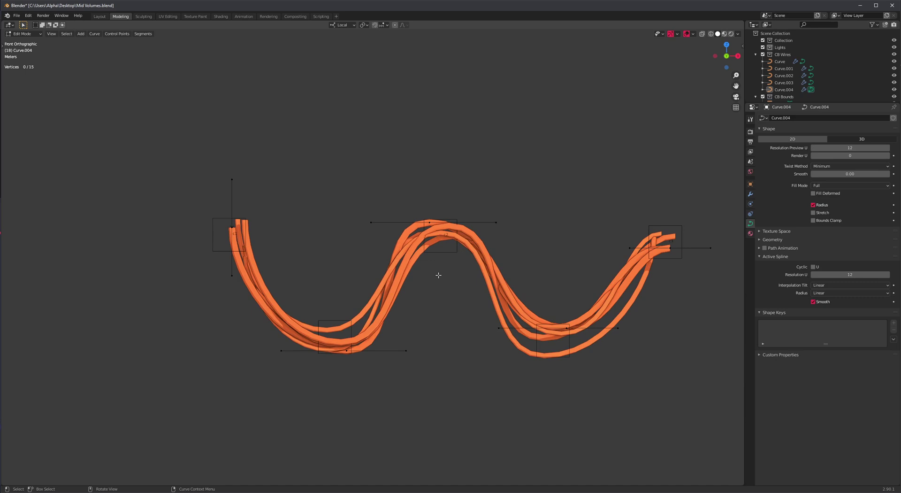
pyautogui.press('F9')
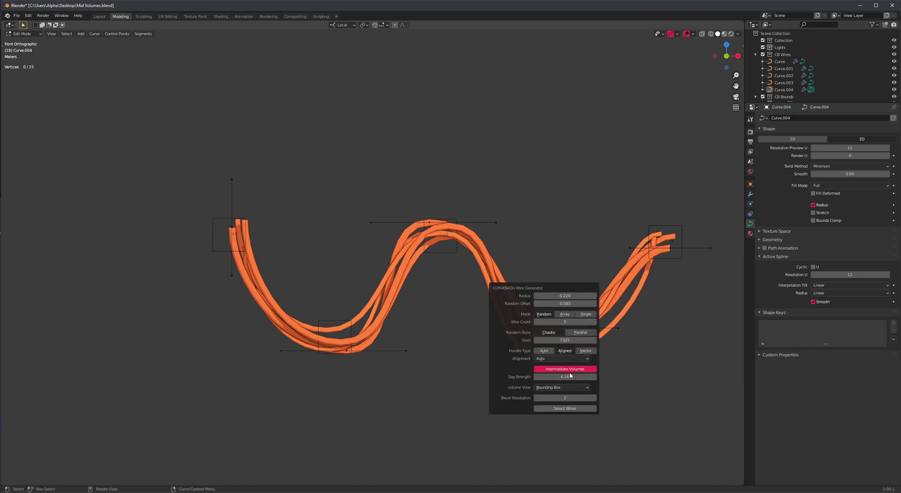
pyautogui.moveTo(571, 375); pyautogui.dragTo(550, 374)
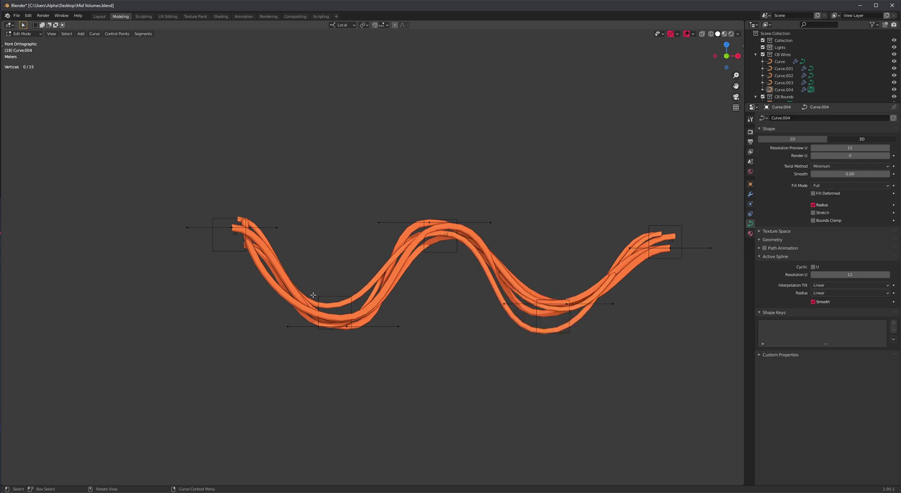
# - Change the handle alignment of the wires to Semiauto (Vertical)
pyautogui.scroll(6, 313, 295)
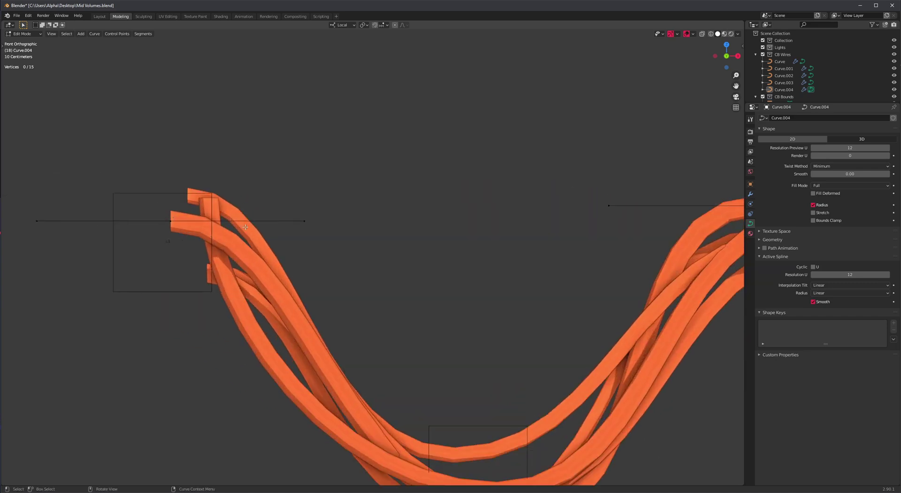
pyautogui.scroll(-5, 220, 297)
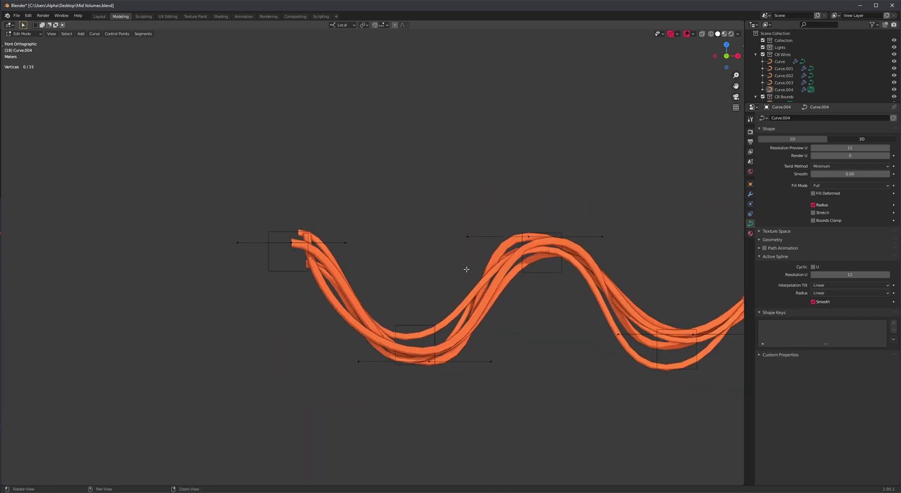
pyautogui.keyDown('shift'); pyautogui.moveTo(531, 294); pyautogui.dragTo(437, 304, button='middle'); pyautogui.keyUp('shift')
pyautogui.scroll(1, 437, 303)
pyautogui.press('F9')
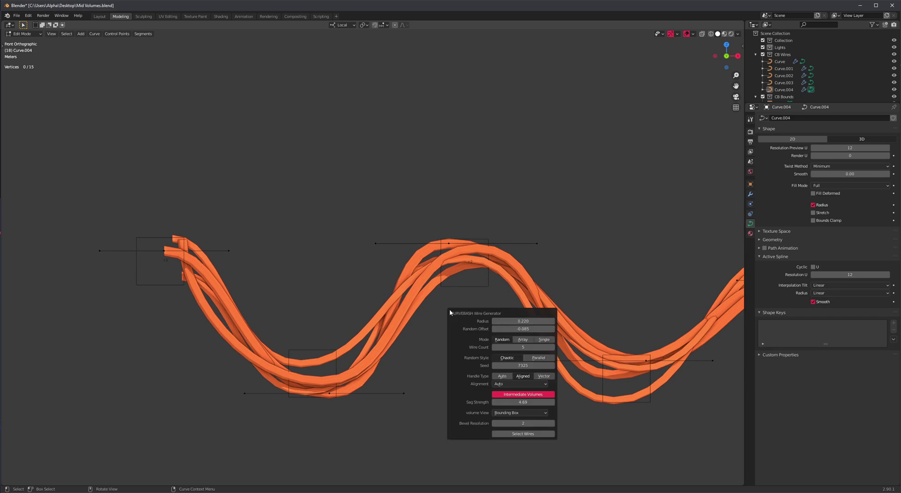
pyautogui.click(524, 383)
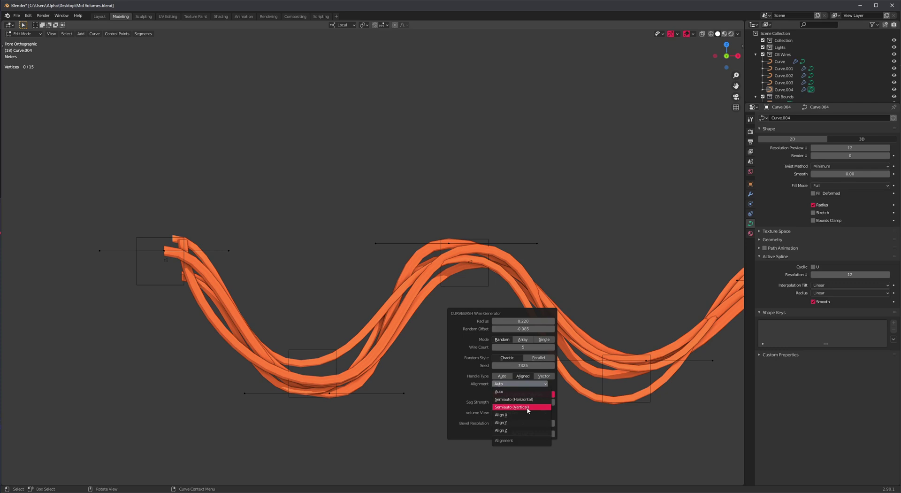
pyautogui.click(528, 407)
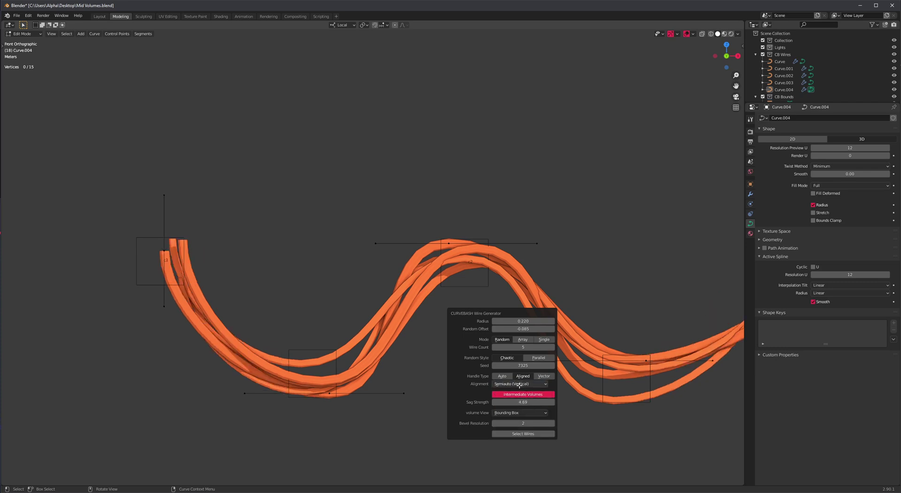
# - Set the sag strength to 3.79 and the handle alignment to Semiauto (Horizontal)
pyautogui.moveTo(522, 401)
pyautogui.mouseDown()
pyautogui.moveTo(486, 402)
pyautogui.moveTo(517, 399)
pyautogui.moveTo(504, 400)
pyautogui.mouseUp()
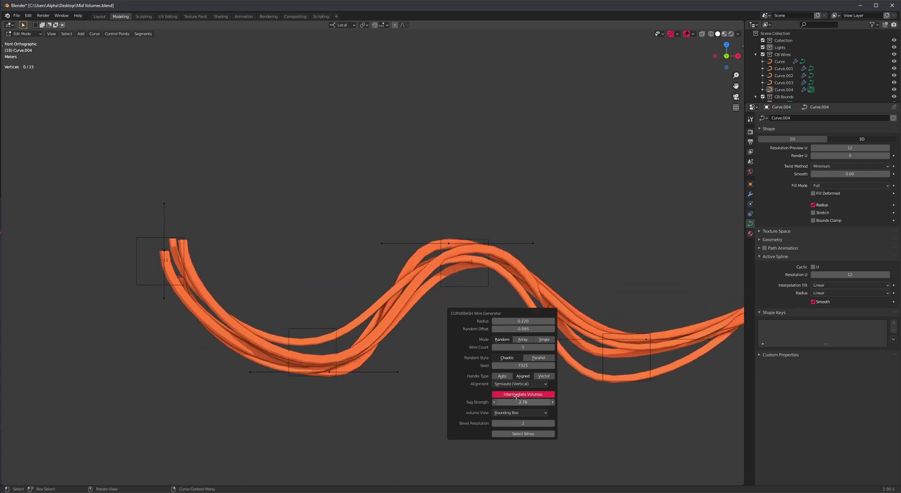
pyautogui.click(525, 384)
pyautogui.click(528, 401)
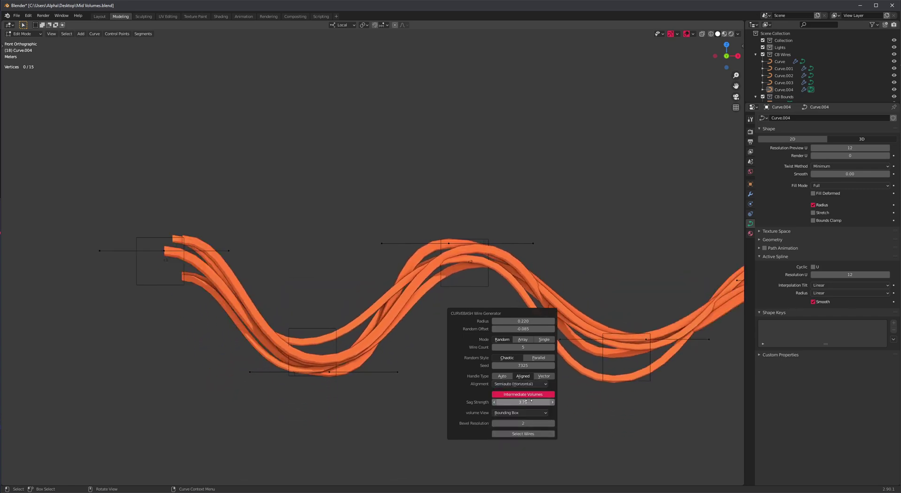
pyautogui.scroll(-3, 446, 301)
pyautogui.moveTo(446, 300); pyautogui.dragTo(496, 286, button='middle')
pyautogui.scroll(2, 495, 286)
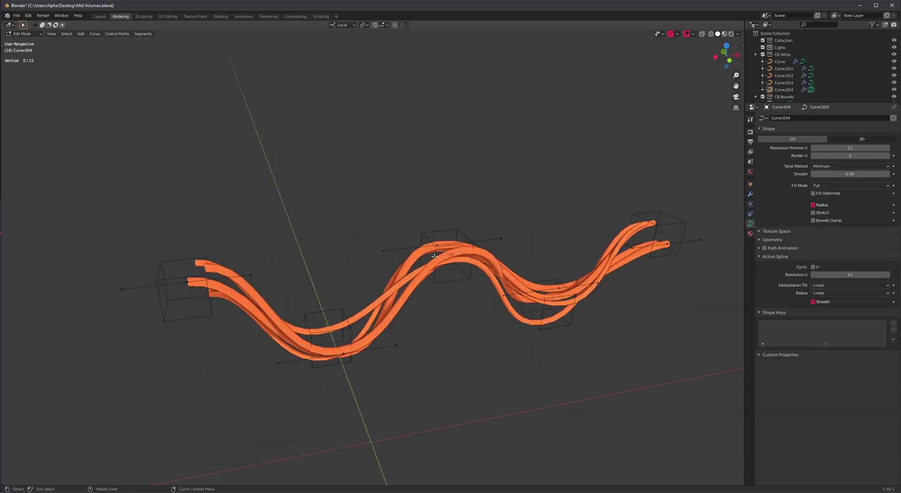
pyautogui.moveTo(405, 257); pyautogui.dragTo(370, 259, button='middle')
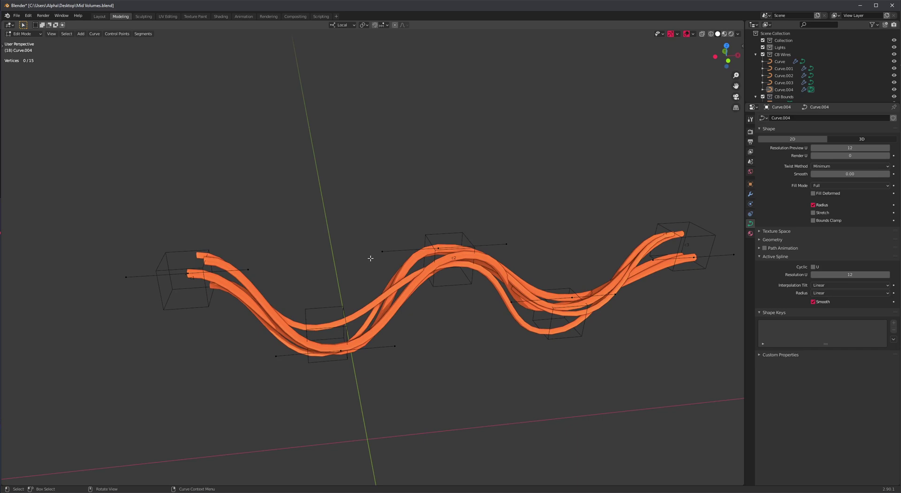
pyautogui.moveTo(446, 249)
pyautogui.mouseDown(button='middle')
pyautogui.moveTo(502, 252)
pyautogui.moveTo(458, 248)
pyautogui.mouseUp(button='middle')
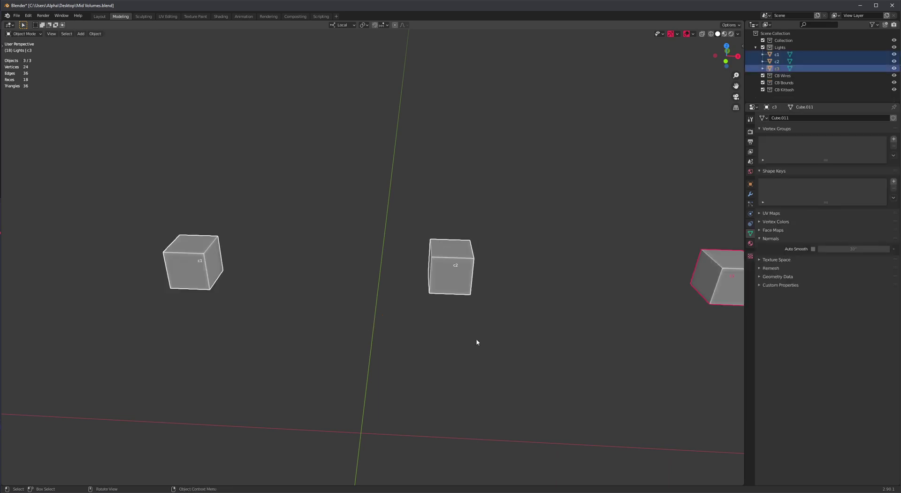
# - Move the middle cube c2 well away from the line between c1 and c3 in top view so the cubes form a V
pyautogui.moveTo(477, 342); pyautogui.dragTo(467, 294)
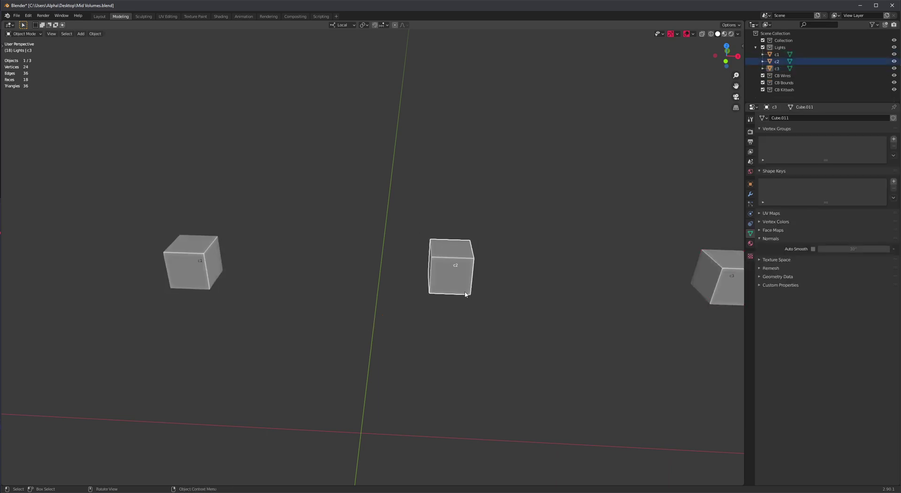
pyautogui.moveTo(466, 294); pyautogui.dragTo(463, 364, button='middle')
pyautogui.click(442, 368)
pyautogui.scroll(-2, 471, 329)
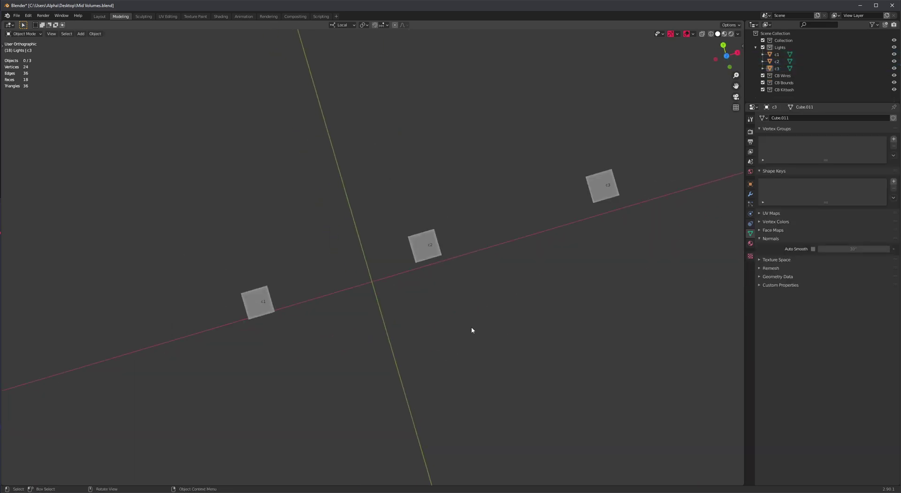
pyautogui.click(425, 246)
pyautogui.moveTo(481, 332); pyautogui.dragTo(498, 326, button='middle')
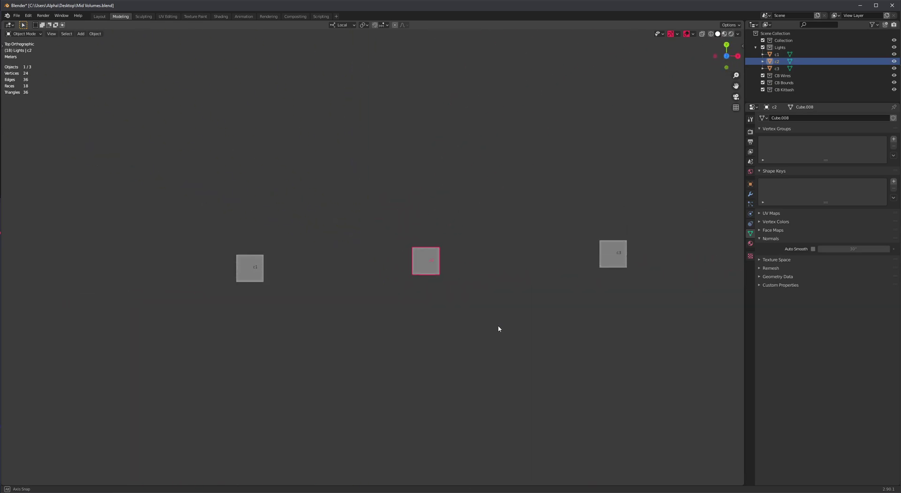
pyautogui.hotkey('shift', 'space')
pyautogui.press('g')
pyautogui.moveTo(427, 237); pyautogui.dragTo(451, 433)
pyautogui.scroll(-3, 462, 375)
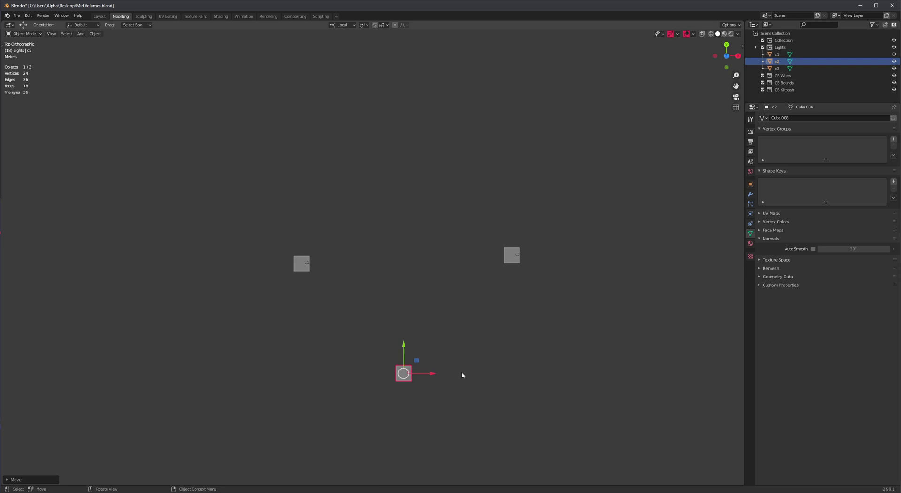
# - Generate wires between all three cubes with the CURVEBASH Wire Generator
pyautogui.moveTo(552, 194); pyautogui.dragTo(231, 425)
pyautogui.moveTo(352, 362); pyautogui.dragTo(467, 286, button='middle')
pyautogui.press('w')
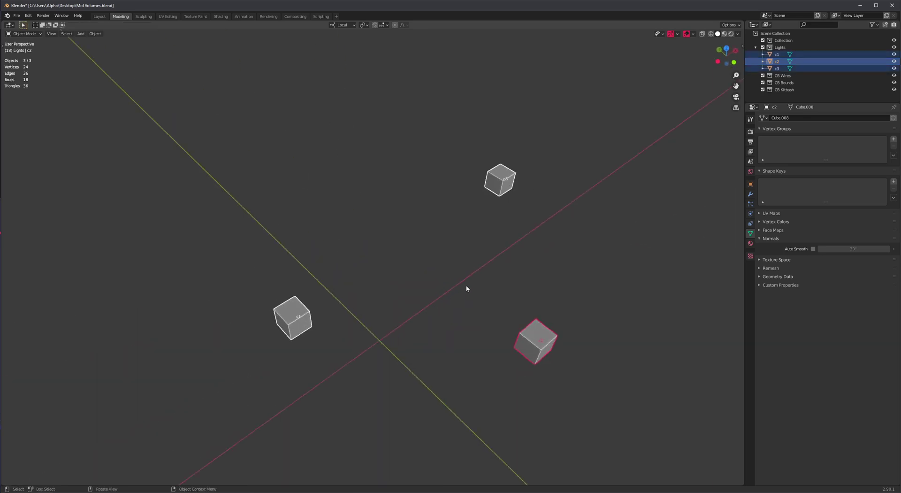
pyautogui.scroll(1, 469, 284)
pyautogui.hotkey('shift', 'a')
pyautogui.moveTo(479, 274)
pyautogui.click(527, 322)
# - Examine how the wires and their horizontally aligned handles run through the end, intermediate and middle volumes
pyautogui.moveTo(528, 322); pyautogui.dragTo(471, 291, button='middle')
pyautogui.press('b')
pyautogui.moveTo(433, 242); pyautogui.dragTo(348, 318)
pyautogui.keyDown('ctrl'); pyautogui.moveTo(342, 314); pyautogui.dragTo(538, 311, button='middle'); pyautogui.keyUp('ctrl')
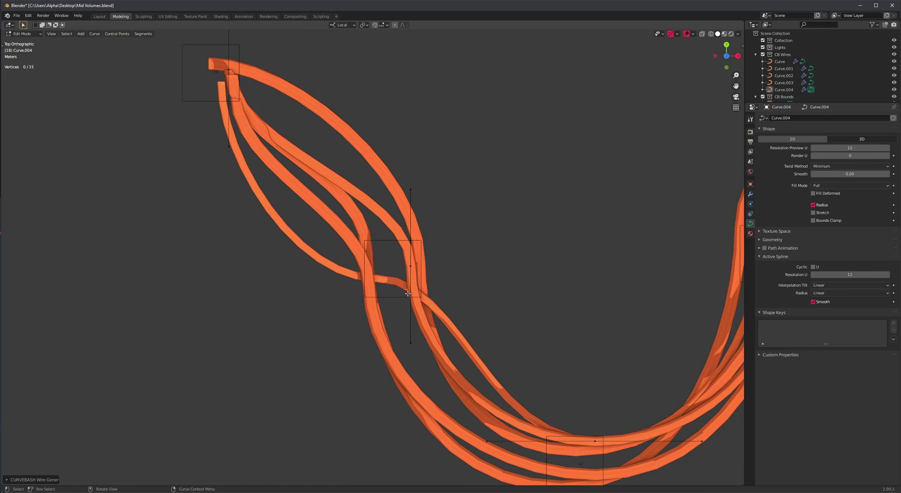
pyautogui.moveTo(414, 295); pyautogui.dragTo(467, 237, button='middle')
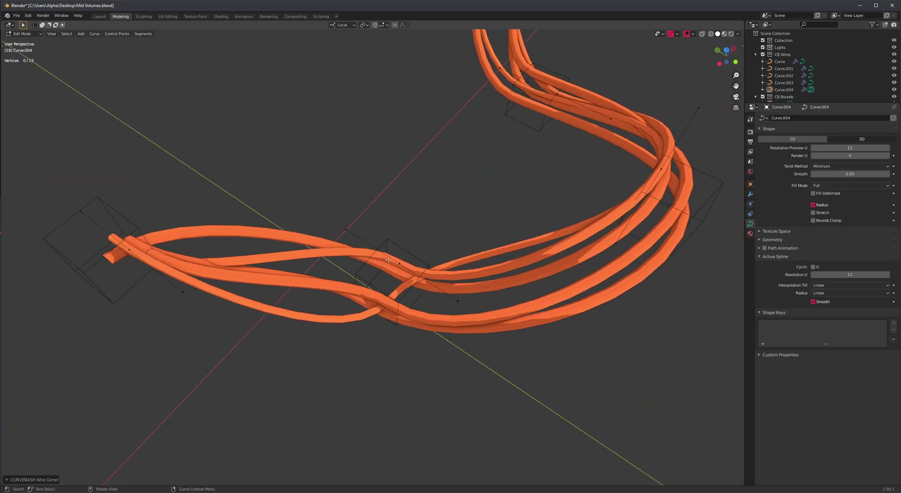
pyautogui.keyDown('shift'); pyautogui.moveTo(408, 336); pyautogui.dragTo(454, 303, button='middle'); pyautogui.keyUp('shift')
pyautogui.scroll(4, 436, 357)
pyautogui.scroll(-5, 535, 249)
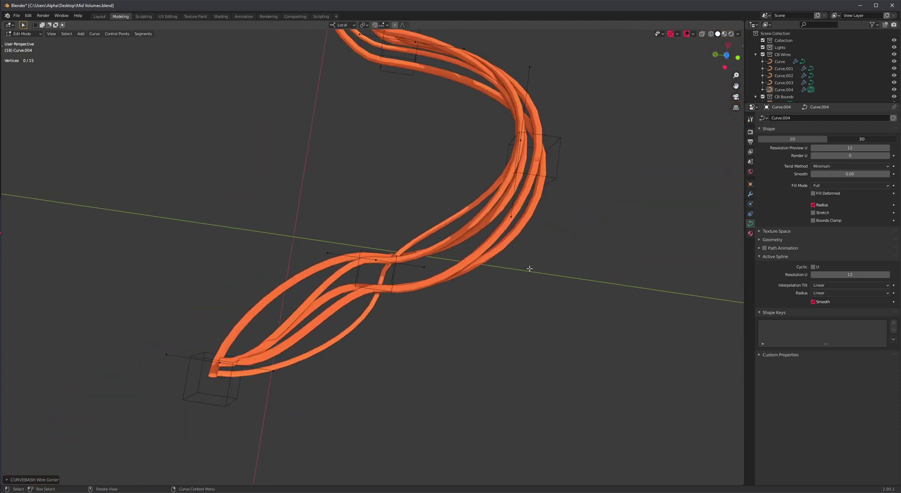
pyautogui.moveTo(524, 247); pyautogui.dragTo(361, 319, button='middle')
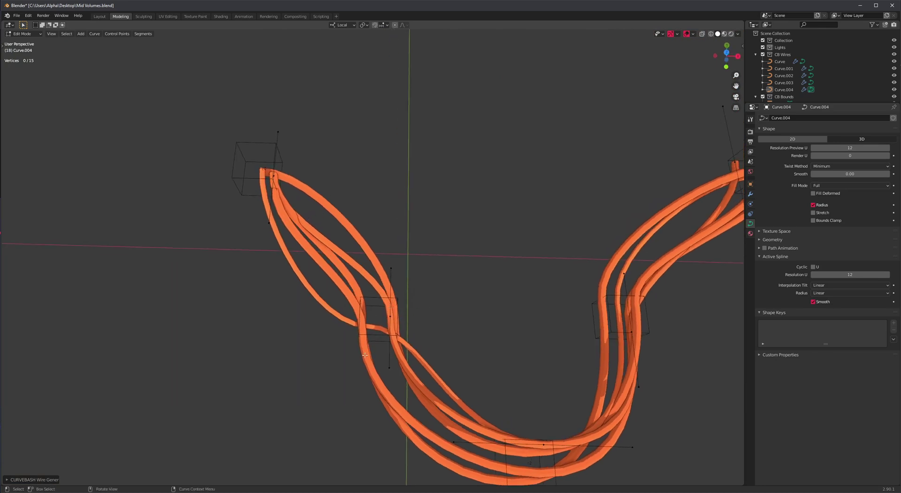
pyautogui.moveTo(466, 300); pyautogui.dragTo(539, 309, button='middle')
# - Change the handle alignment of the generated wires to Align X
pyautogui.press('F9')
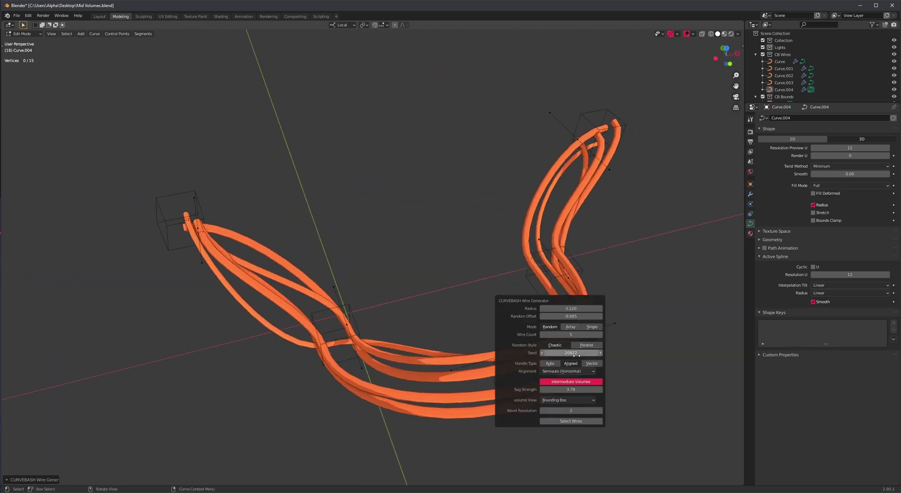
pyautogui.click(568, 371)
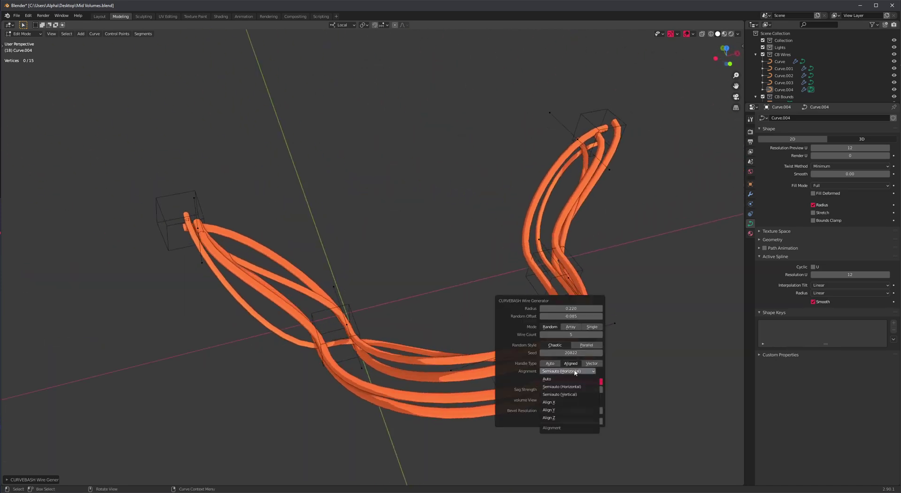
pyautogui.click(567, 402)
pyautogui.moveTo(619, 282); pyautogui.dragTo(550, 279, button='middle')
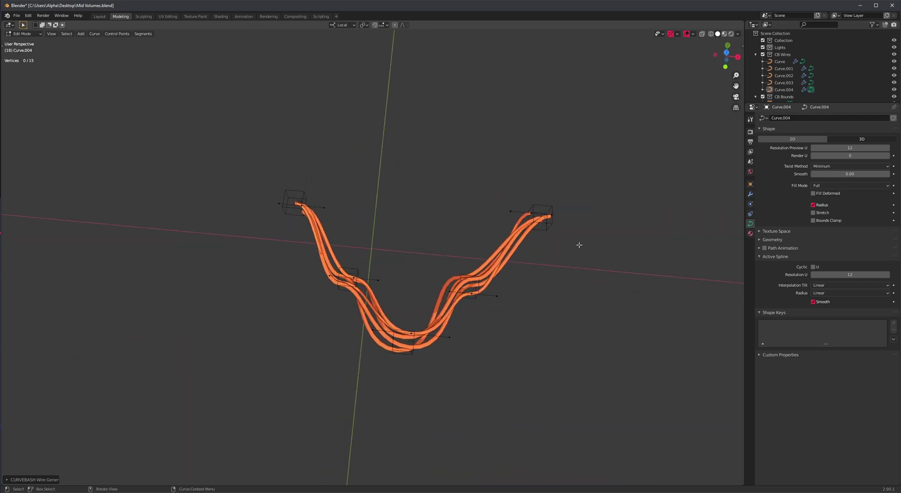
# - Leave curve editing and scale the end volume c3 along X to roughly twice its width, spreading the wire ends
pyautogui.press('Tab')
pyautogui.scroll(2, 516, 252)
pyautogui.click(453, 265)
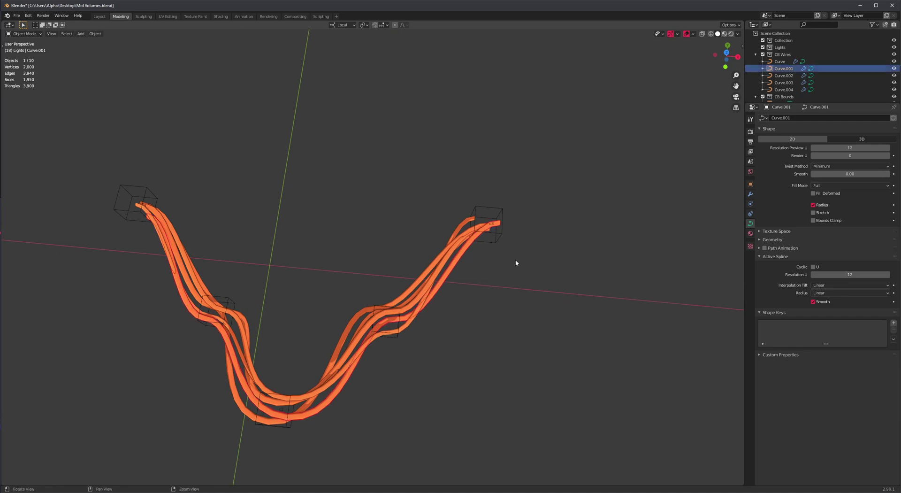
pyautogui.moveTo(517, 263); pyautogui.dragTo(470, 303, button='middle')
pyautogui.scroll(3, 497, 241)
pyautogui.scroll(1, 496, 242)
pyautogui.keyDown('shift'); pyautogui.moveTo(547, 242); pyautogui.dragTo(508, 278, button='middle'); pyautogui.keyUp('shift')
pyautogui.click(513, 204)
pyautogui.scroll(-2, 505, 226)
pyautogui.press('s')
pyautogui.press('x')
pyautogui.click(539, 227)
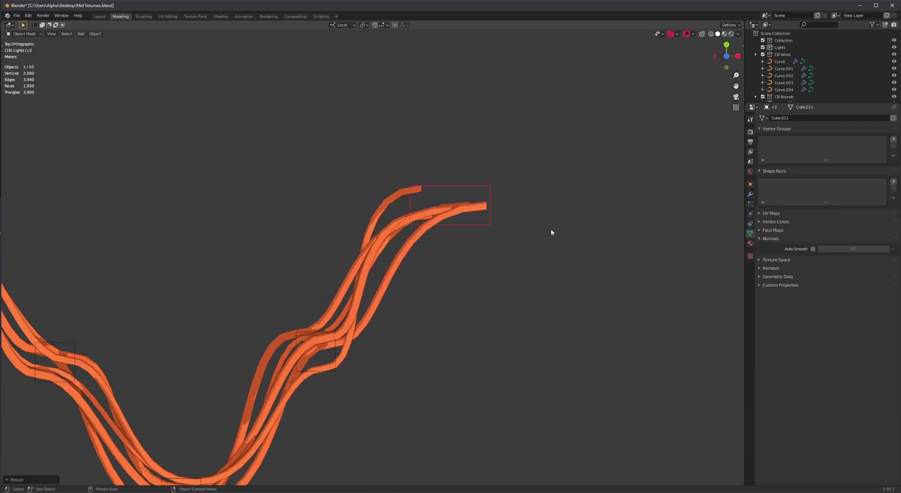
pyautogui.press('r')
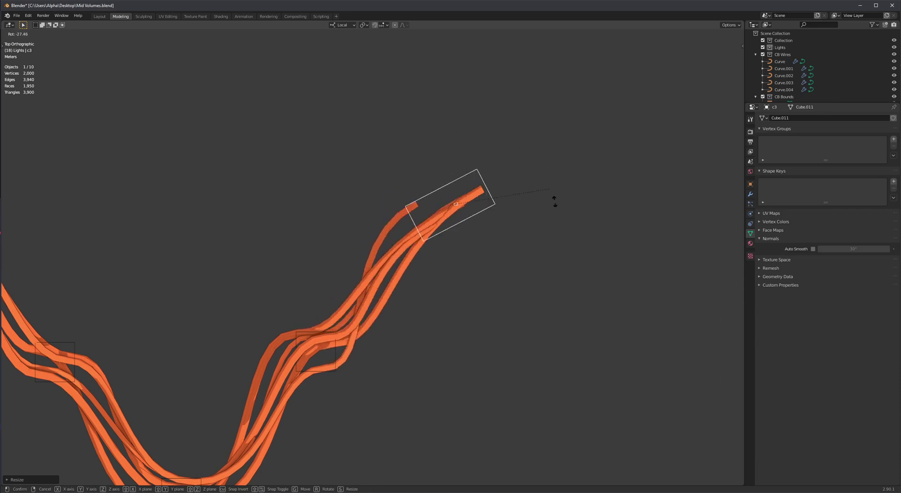
pyautogui.press('Escape')
# - Set the handle type of all control points on the five wires to Automatic
pyautogui.click(397, 274)
pyautogui.keyDown('shift'); pyautogui.moveTo(329, 301); pyautogui.dragTo(463, 279); pyautogui.keyUp('shift')
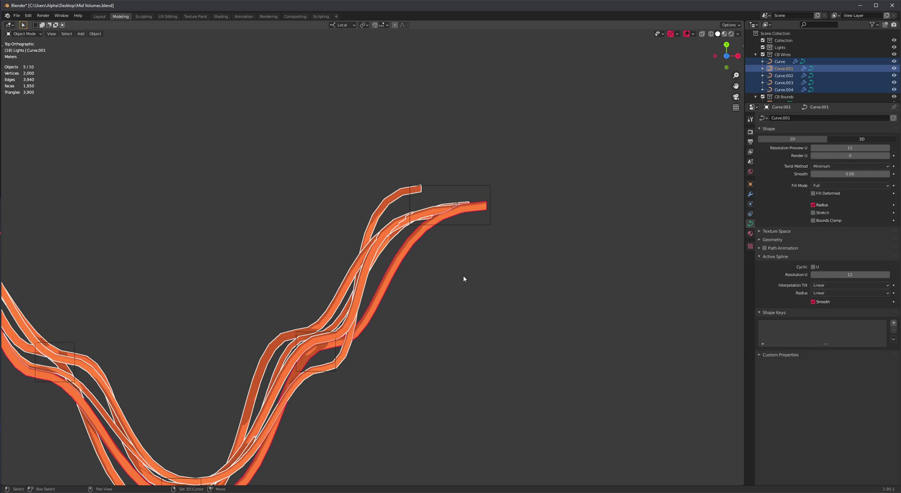
pyautogui.press('Tab')
pyautogui.press('a')
pyautogui.rightClick(464, 277)
pyautogui.moveTo(464, 276)
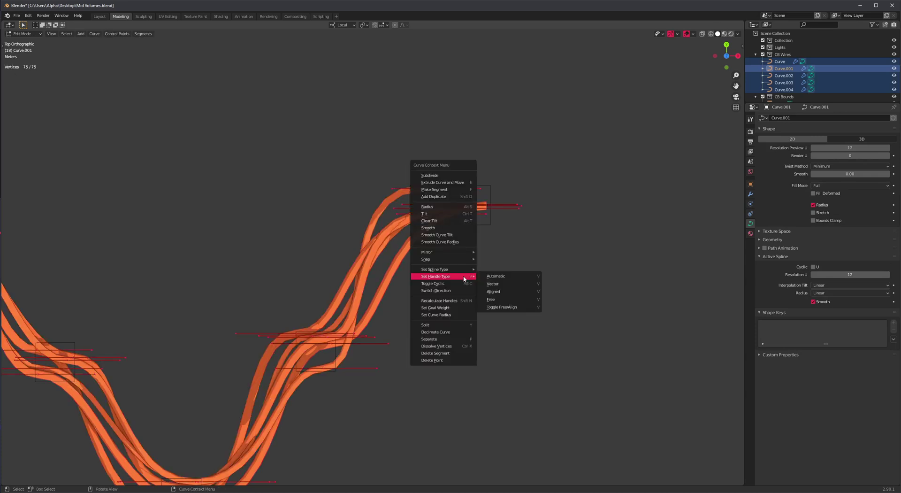
pyautogui.click(511, 280)
pyautogui.press('Tab')
# - Rotate the end volume c3 counterclockwise in top view and scale it up
pyautogui.click(506, 225)
pyautogui.press('r')
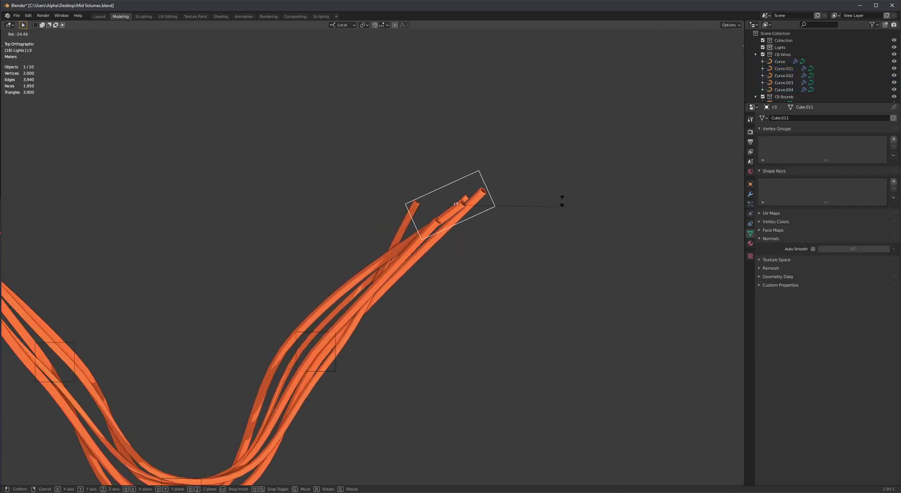
pyautogui.click(537, 225)
pyautogui.press('s')
pyautogui.click(527, 239)
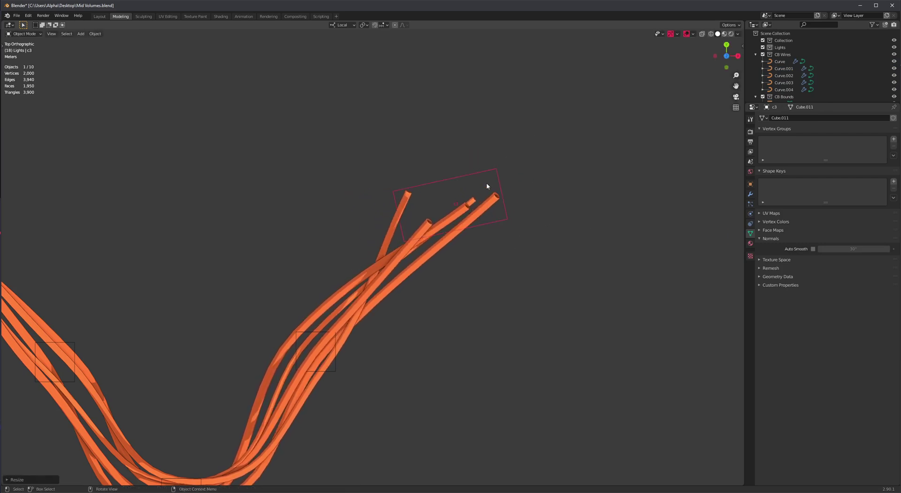
# - Undo the rotation and scaling of c3 and the Automatic handle type of the wires
pyautogui.hotkey('ctrl', 'z')
pyautogui.hotkey('ctrl', 'z')
pyautogui.hotkey('ctrl', 'z')
pyautogui.hotkey('ctrl', 'z')
pyautogui.hotkey('ctrl', 'z')
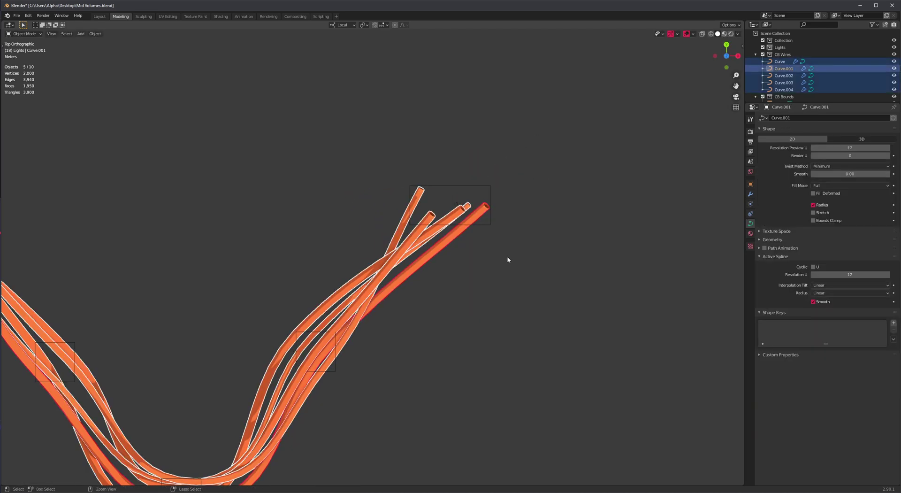
pyautogui.press('Tab')
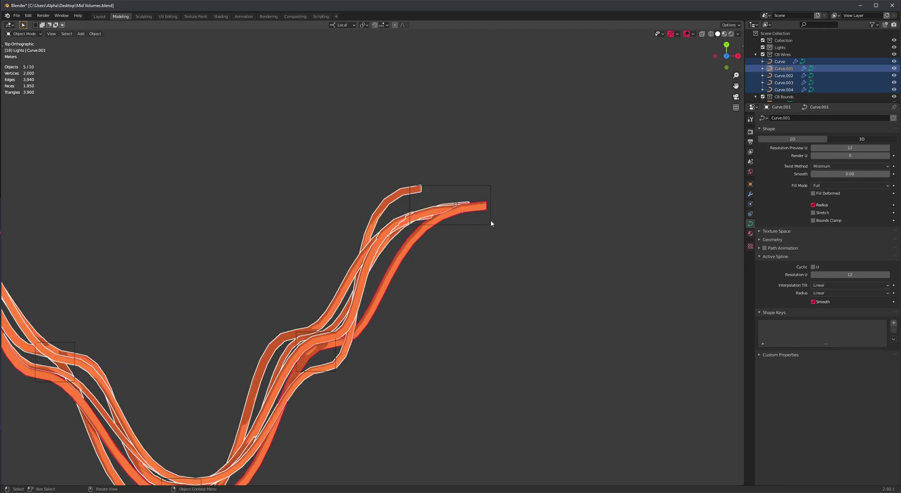
# - Rotate the end volume c3 steeply counterclockwise in top view so the wires leave it upwards
pyautogui.click(491, 220)
pyautogui.press('r')
pyautogui.click(505, 163)
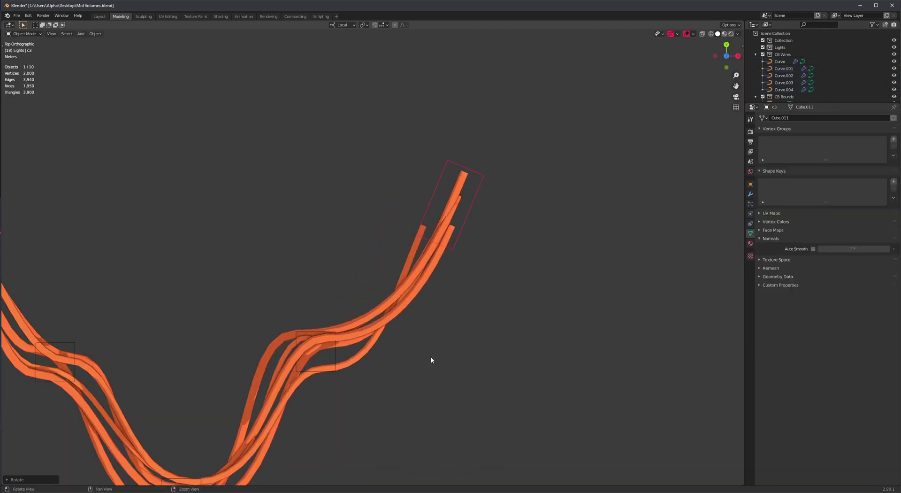
# - Rotate the intermediate volume between c2 and c3 to follow the wire direction and move it down and outward
pyautogui.keyDown('shift'); pyautogui.moveTo(432, 360); pyautogui.dragTo(544, 241, button='middle'); pyautogui.keyUp('shift')
pyautogui.click(452, 238)
pyautogui.press('r')
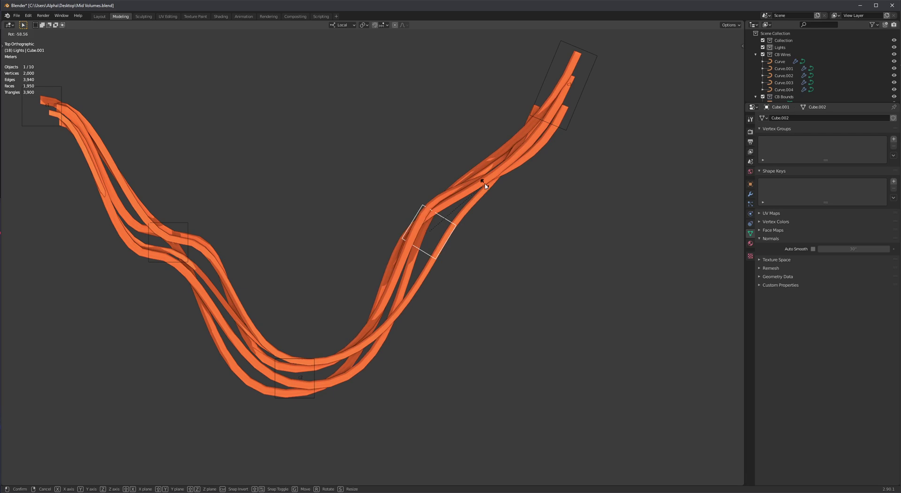
pyautogui.click(483, 183)
pyautogui.press('g')
pyautogui.click(511, 301)
# - Rotate the intermediate volume between c1 and c2 along the wires and move it outward to smooth the curve
pyautogui.keyDown('shift'); pyautogui.moveTo(270, 283); pyautogui.dragTo(369, 287, button='middle'); pyautogui.keyUp('shift')
pyautogui.click(287, 225)
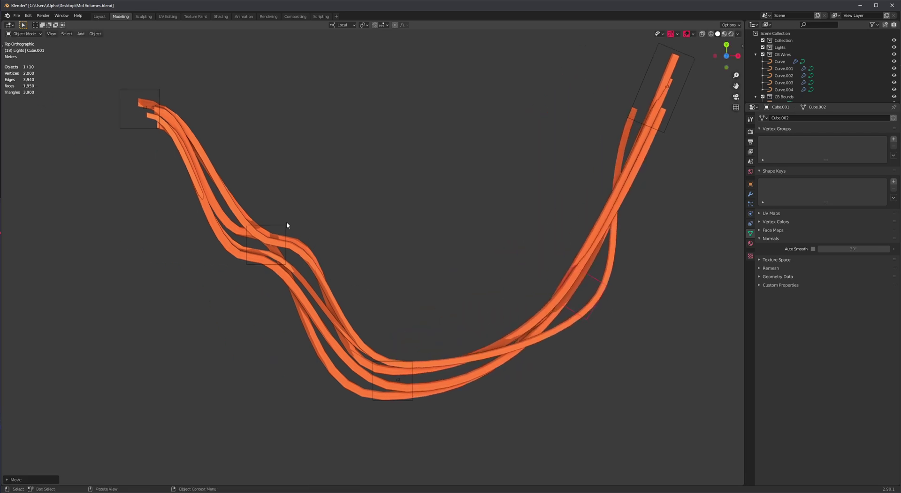
pyautogui.press('r')
pyautogui.click(350, 282)
pyautogui.press('KP_Decimal')
pyautogui.scroll(-8, 436, 288)
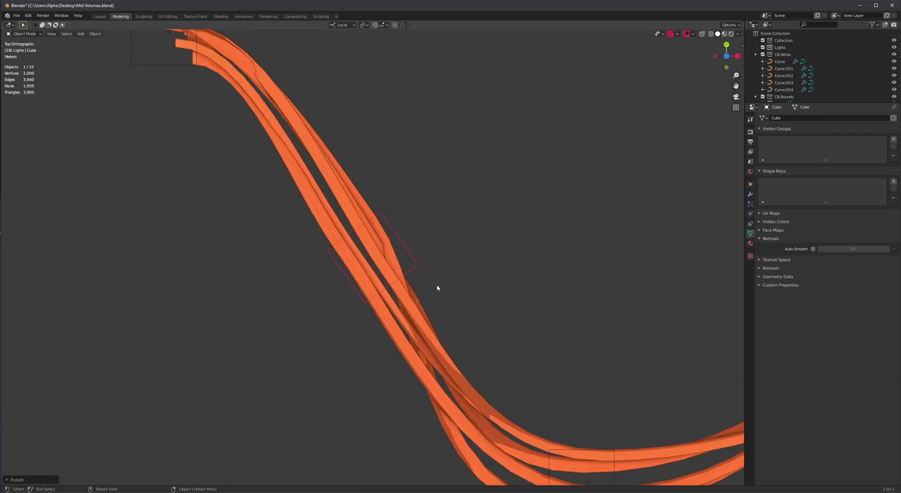
pyautogui.press('g')
pyautogui.click(412, 306)
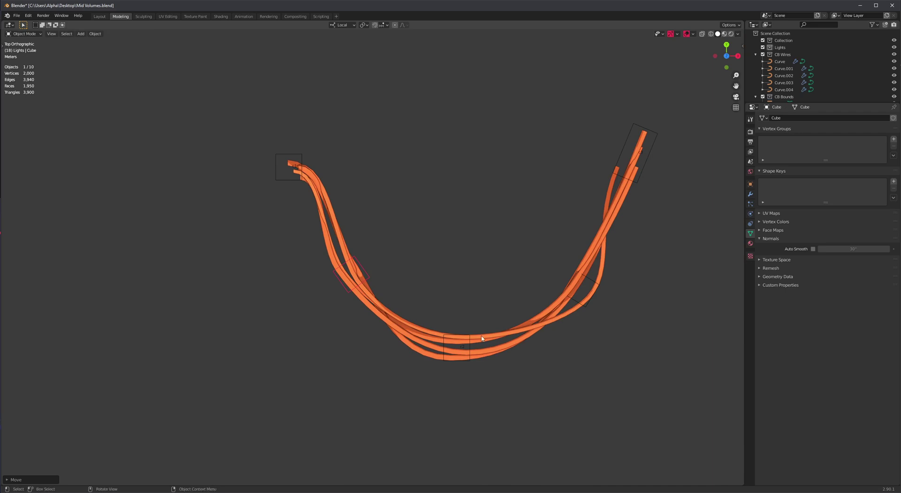
# - Select all five volumes, enable Only Locations for the pivot and scale their positions closer together
pyautogui.keyDown('shift'); pyautogui.click(286, 186); pyautogui.keyUp('shift')
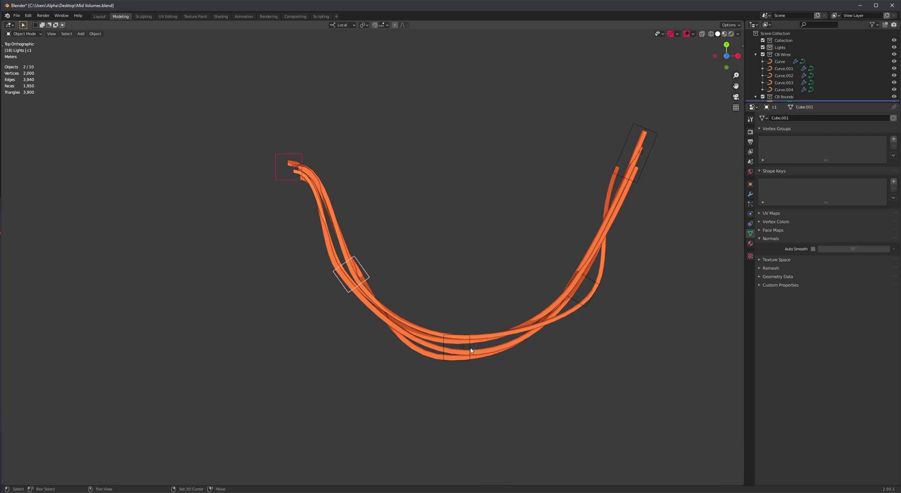
pyautogui.scroll(3, 582, 337)
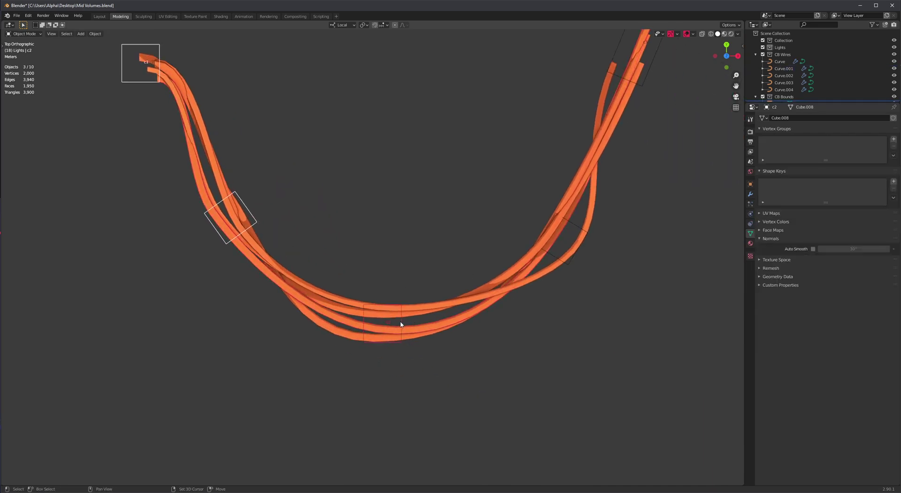
pyautogui.keyDown('shift'); pyautogui.click(553, 254); pyautogui.keyUp('shift')
pyautogui.keyDown('shift'); pyautogui.moveTo(620, 170); pyautogui.dragTo(488, 318, button='middle'); pyautogui.keyUp('shift')
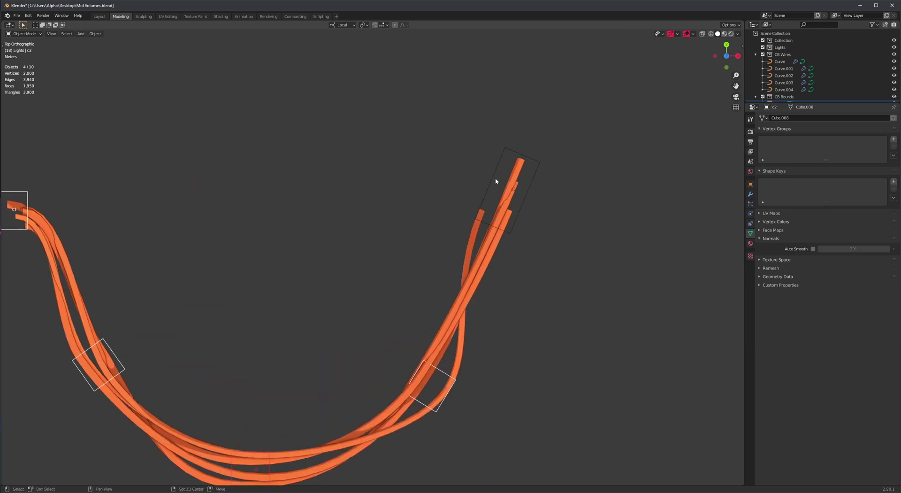
pyautogui.keyDown('shift'); pyautogui.click(483, 192); pyautogui.keyUp('shift')
pyautogui.scroll(-5, 484, 219)
pyautogui.scroll(2, 489, 252)
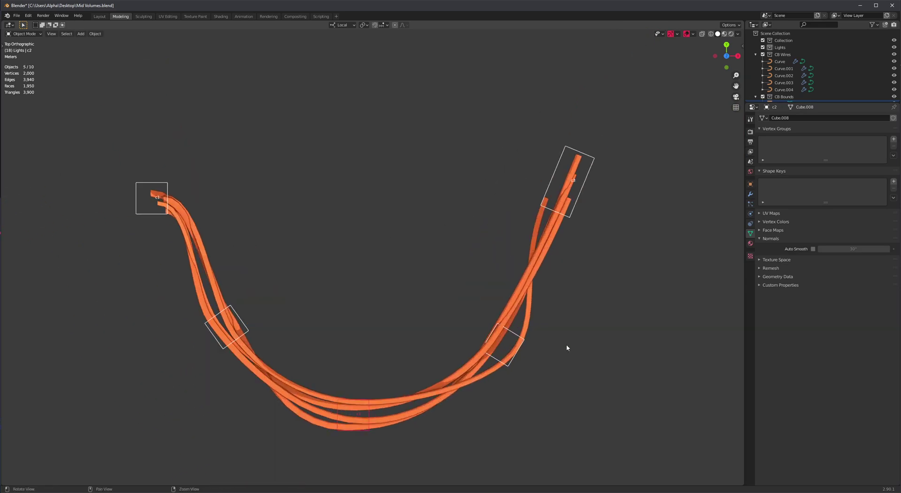
pyautogui.moveTo(567, 348); pyautogui.dragTo(539, 275, button='middle')
pyautogui.press('z')
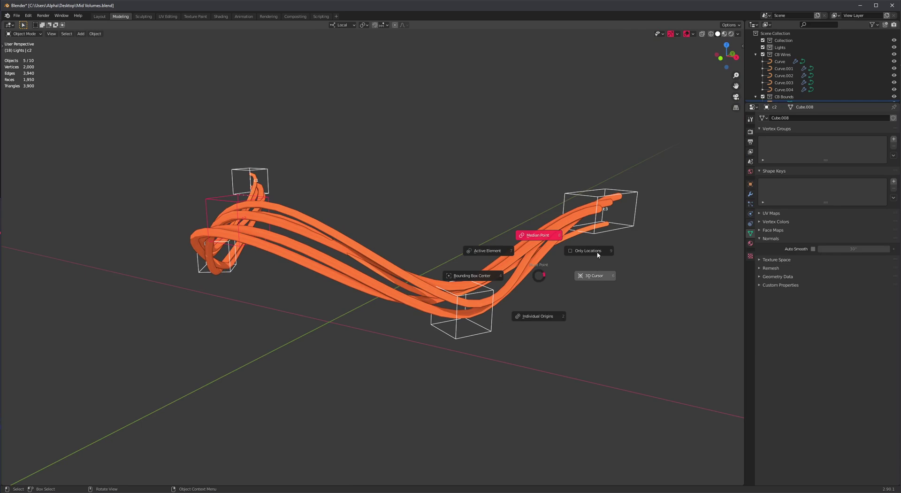
pyautogui.click(599, 247)
pyautogui.keyDown('ctrl'); pyautogui.moveTo(599, 248); pyautogui.dragTo(579, 292, button='middle'); pyautogui.keyUp('ctrl')
pyautogui.moveTo(578, 292); pyautogui.dragTo(595, 296, button='middle')
pyautogui.press('s')
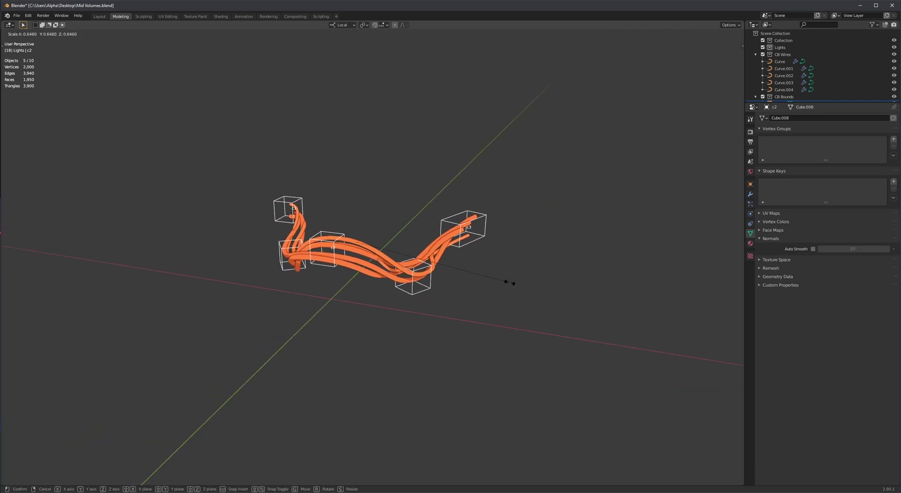
pyautogui.click(492, 284)
pyautogui.scroll(4, 462, 368)
# - Select only the two intermediate volumes and scale their locations along Z
pyautogui.click(441, 375)
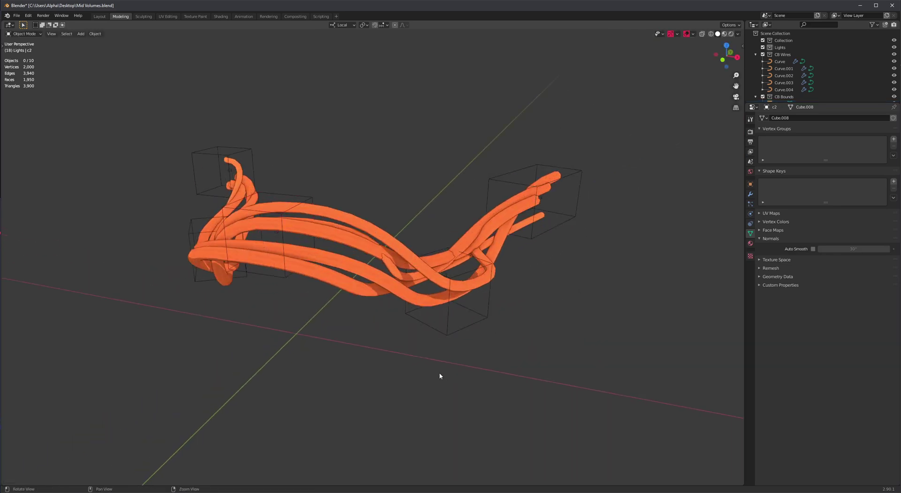
pyautogui.moveTo(440, 376); pyautogui.dragTo(490, 286, button='middle')
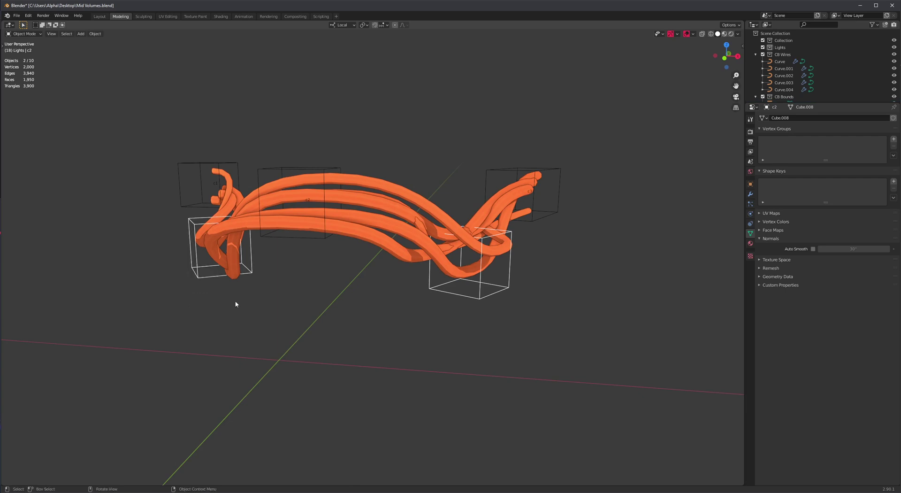
pyautogui.scroll(-2, 236, 305)
pyautogui.press('s')
pyautogui.press('z')
pyautogui.click(475, 342)
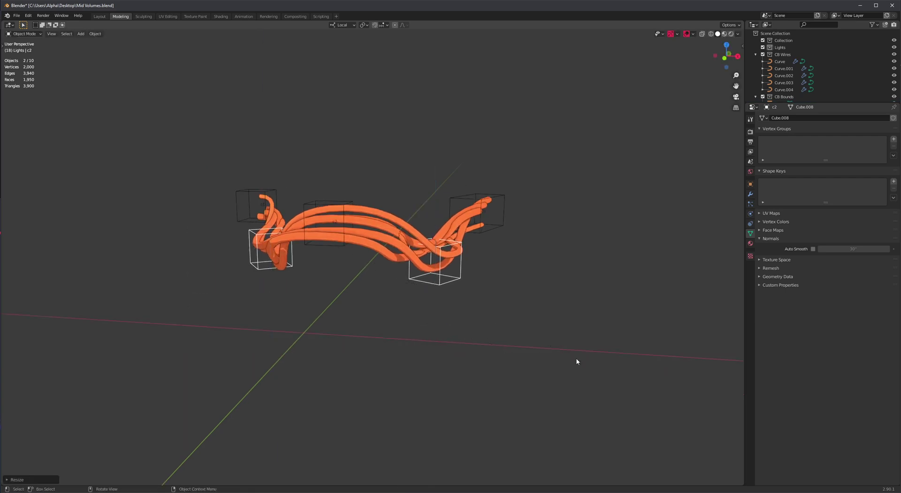
# - Turn off Only Locations, stretch the two intermediate volumes taller along their local Z and clear the selection
pyautogui.press('.')
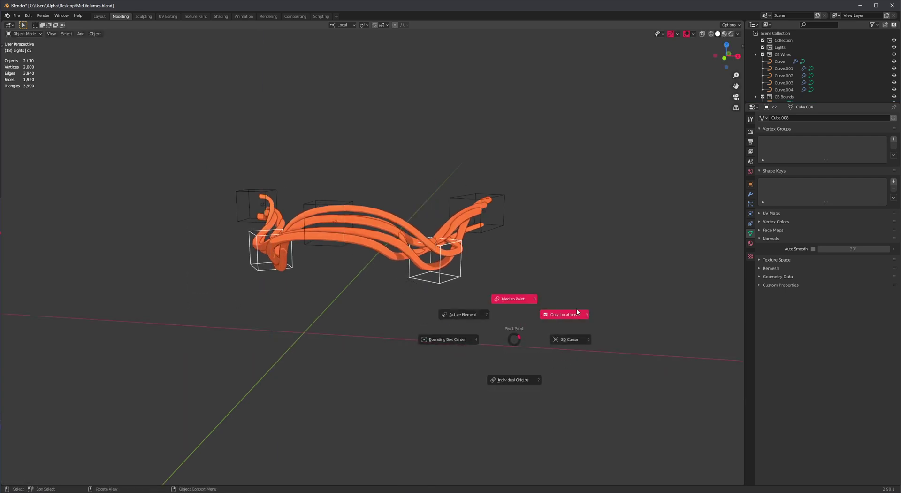
pyautogui.press('2')
pyautogui.press('s')
pyautogui.press('z')
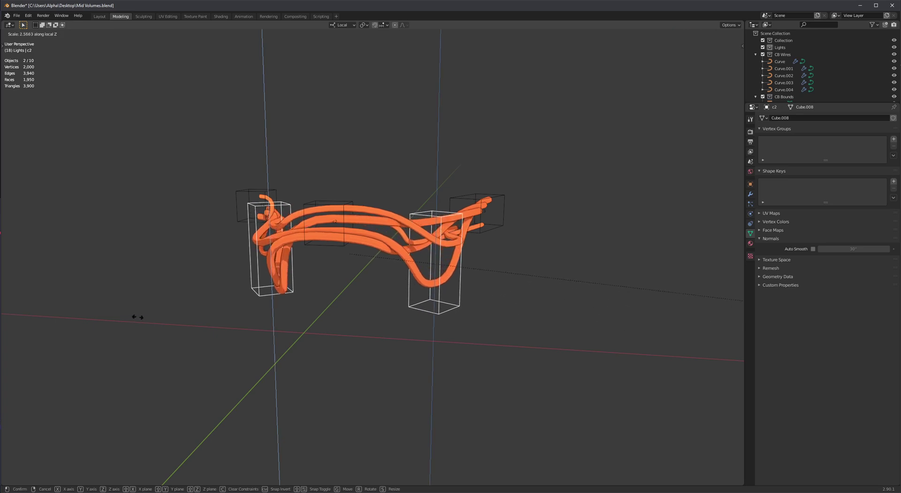
pyautogui.click(193, 305)
pyautogui.moveTo(349, 229); pyautogui.dragTo(349, 241)
pyautogui.click(545, 240)
# - Select the five wires and run Curve Basher on them, choosing the Chain array and scaling its links up slightly
pyautogui.scroll(1, 546, 239)
pyautogui.moveTo(215, 260); pyautogui.dragTo(411, 280, button='middle')
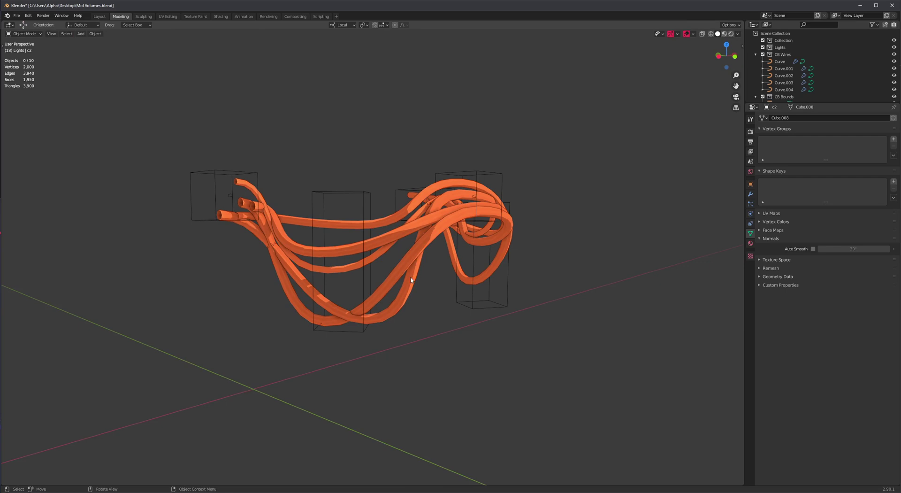
pyautogui.moveTo(434, 309); pyautogui.dragTo(391, 309, button='middle')
pyautogui.moveTo(332, 226); pyautogui.dragTo(340, 327)
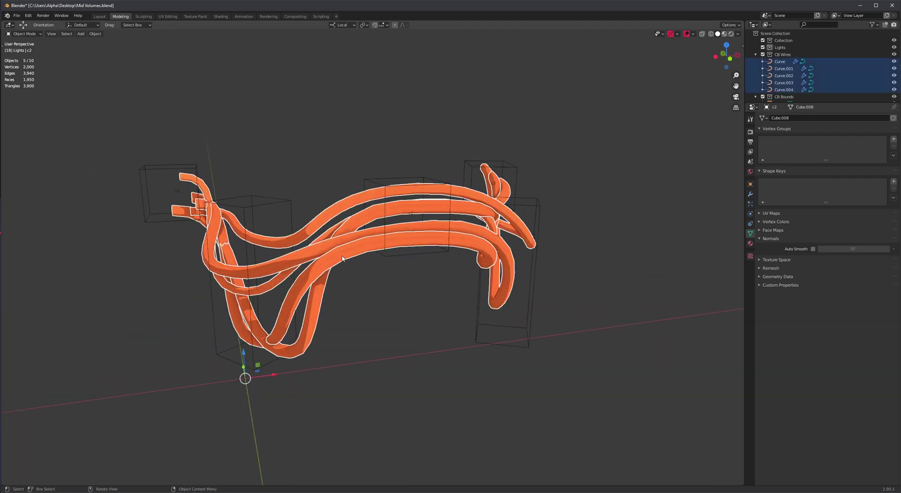
pyautogui.moveTo(342, 295); pyautogui.dragTo(400, 229, button='middle')
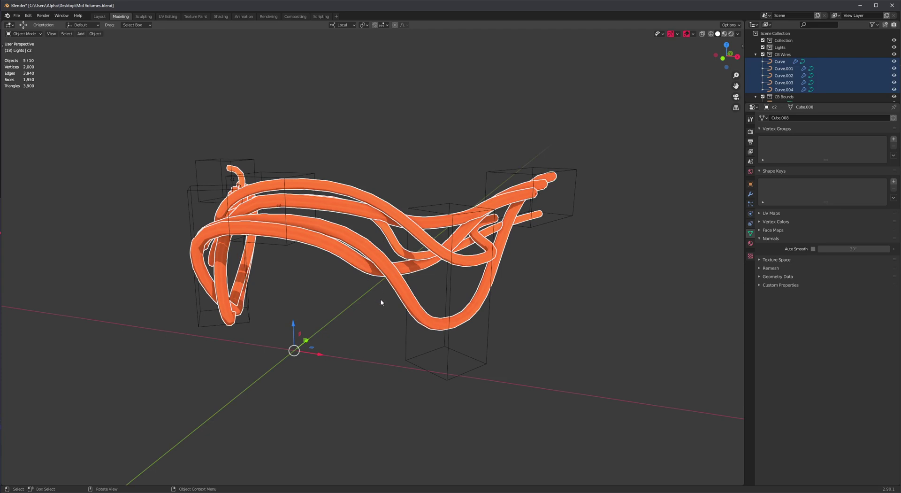
pyautogui.hotkey('ctrl', 'shift', 'b')
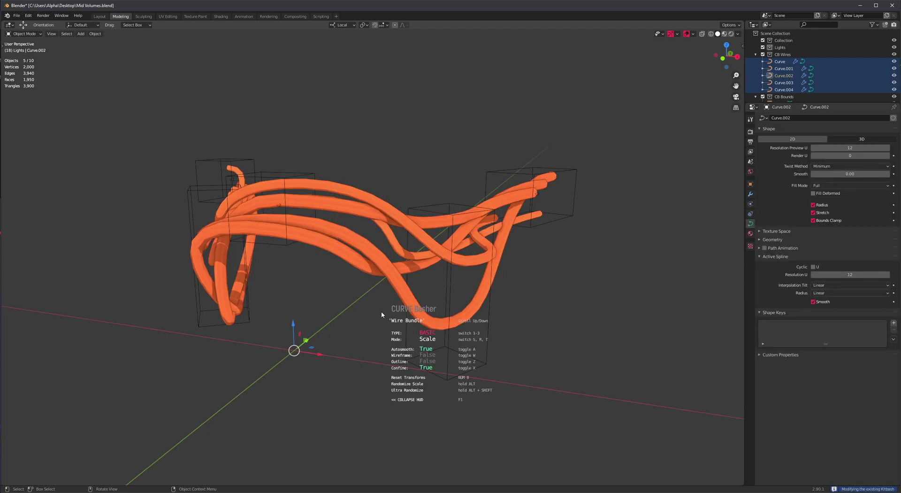
pyautogui.scroll(-3, 381, 313)
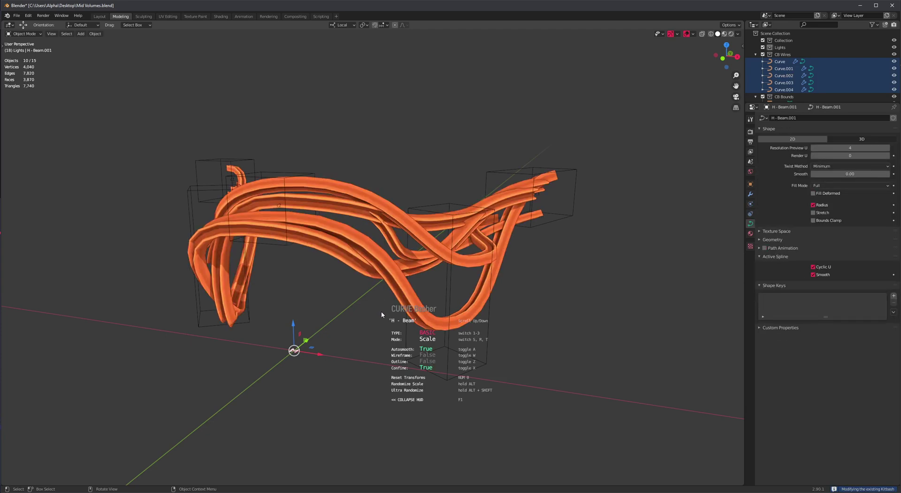
pyautogui.scroll(-1, 382, 311)
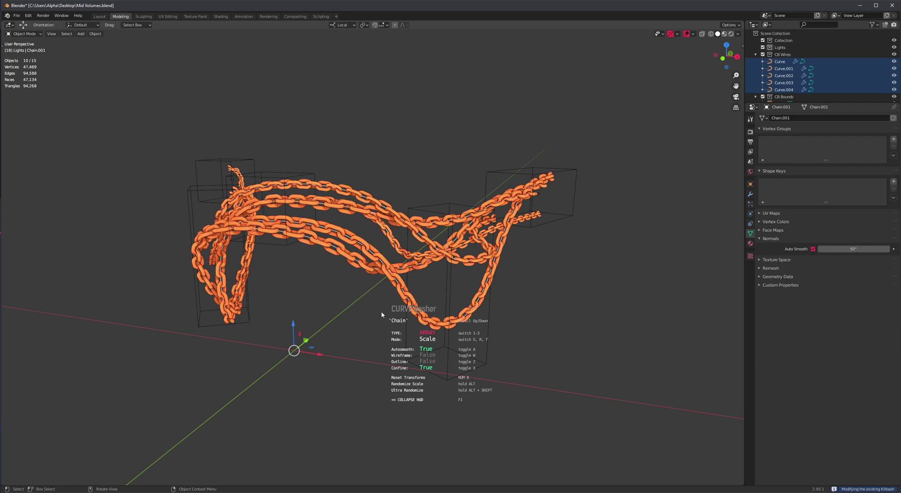
pyautogui.scroll(-1, 381, 313)
pyautogui.scroll(1, 382, 312)
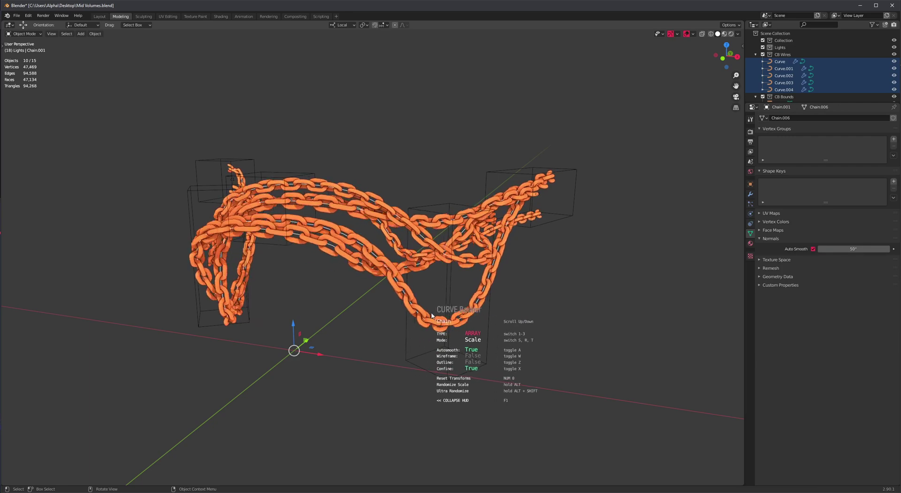
pyautogui.moveTo(448, 316)
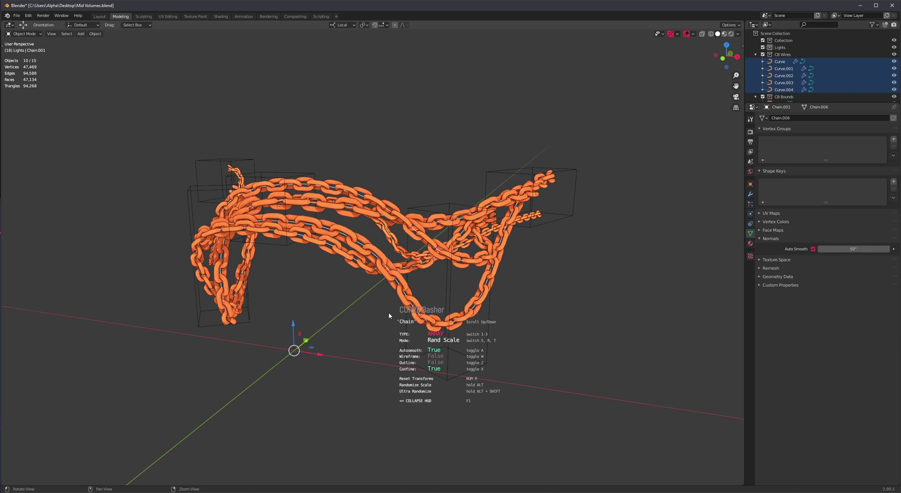
# - Ultra-randomize the chains several times, accept the Curve Basher result and deselect everything
pyautogui.hotkey('alt', 'shift')
pyautogui.hotkey('alt', 'shift')
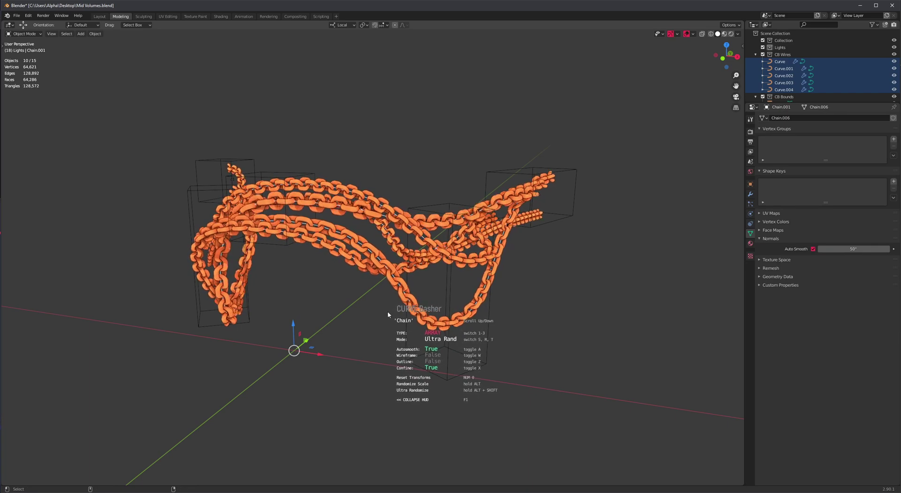
pyautogui.hotkey('alt', 'shift')
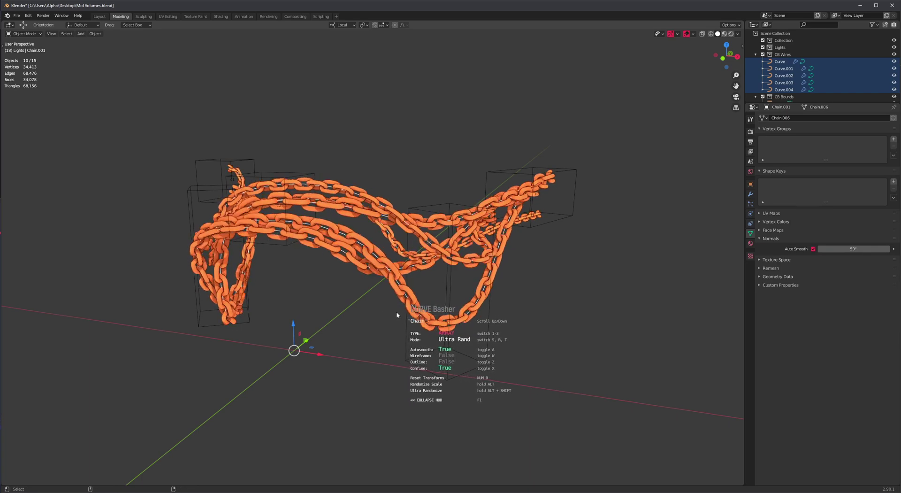
pyautogui.click(381, 308)
pyautogui.hotkey('alt', 'a')
pyautogui.press('w')
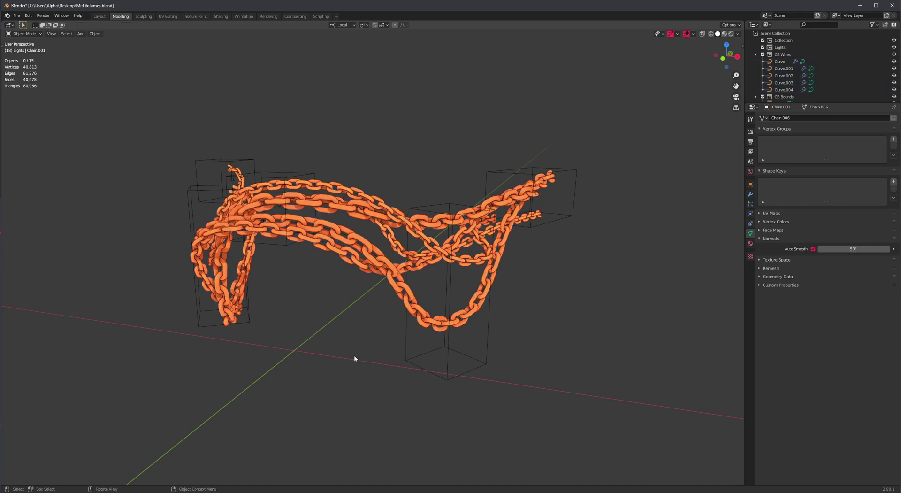